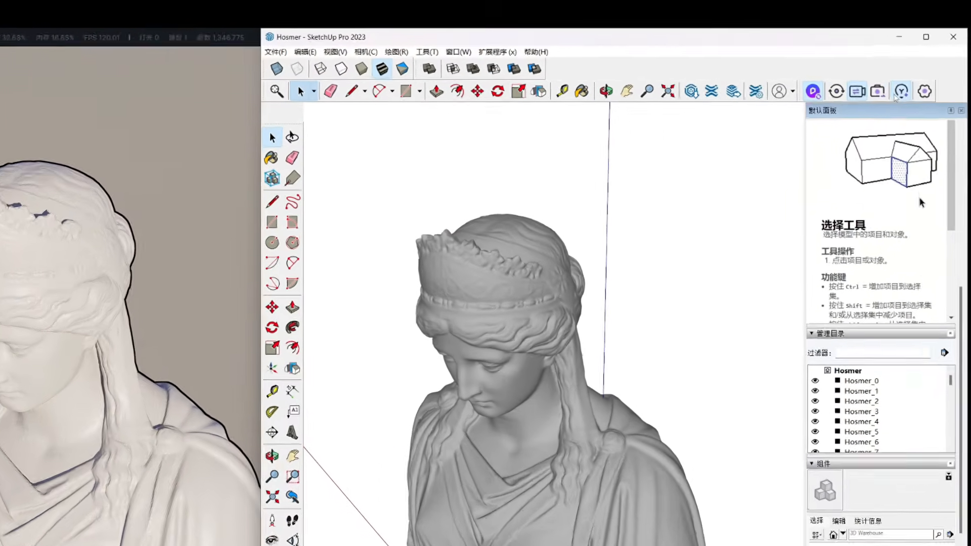
- Place a D5 spotlight at the top of the statue's head, aimed down at the headband, and move it upward
{"action": "left_click", "coordinate": [914, 52]}
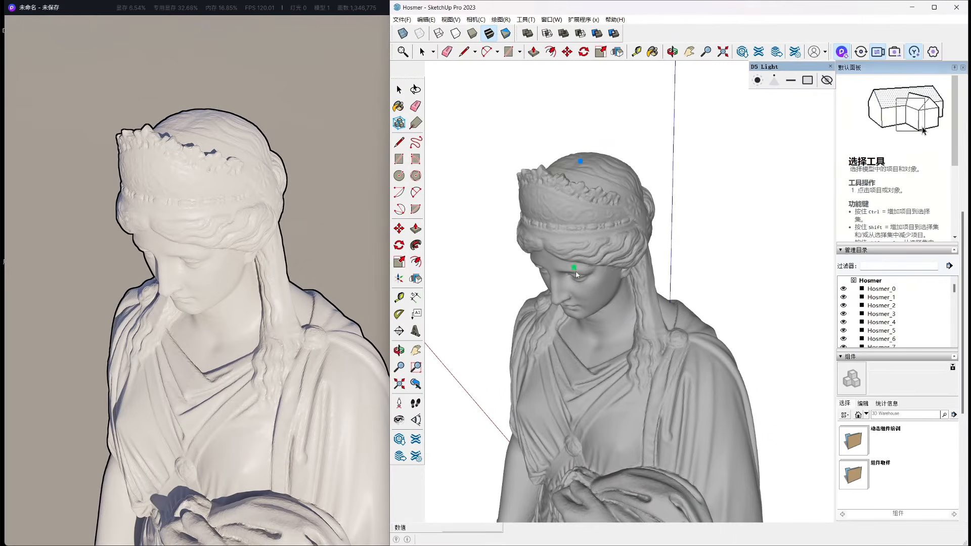
{"action": "left_click", "coordinate": [578, 221]}
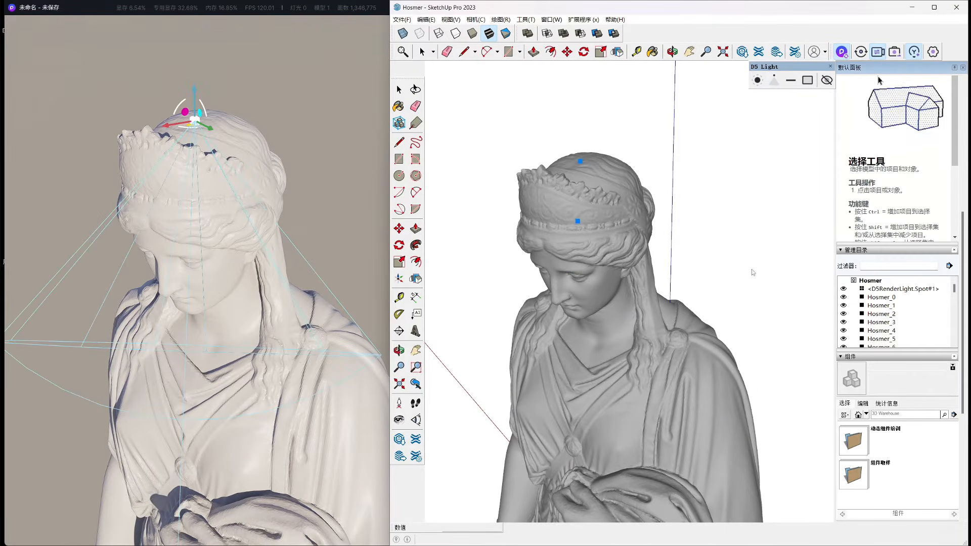
{"action": "left_click", "coordinate": [887, 290]}
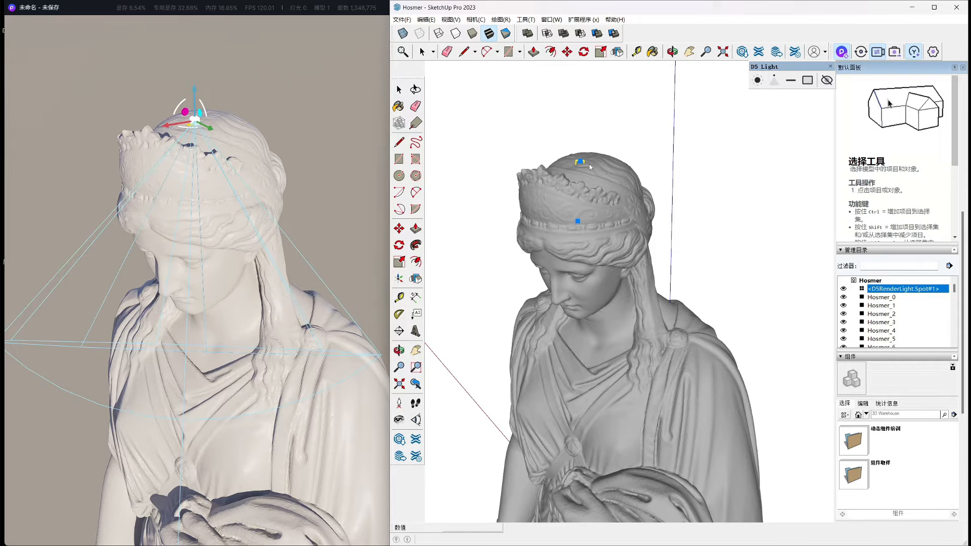
{"action": "key", "text": "m"}
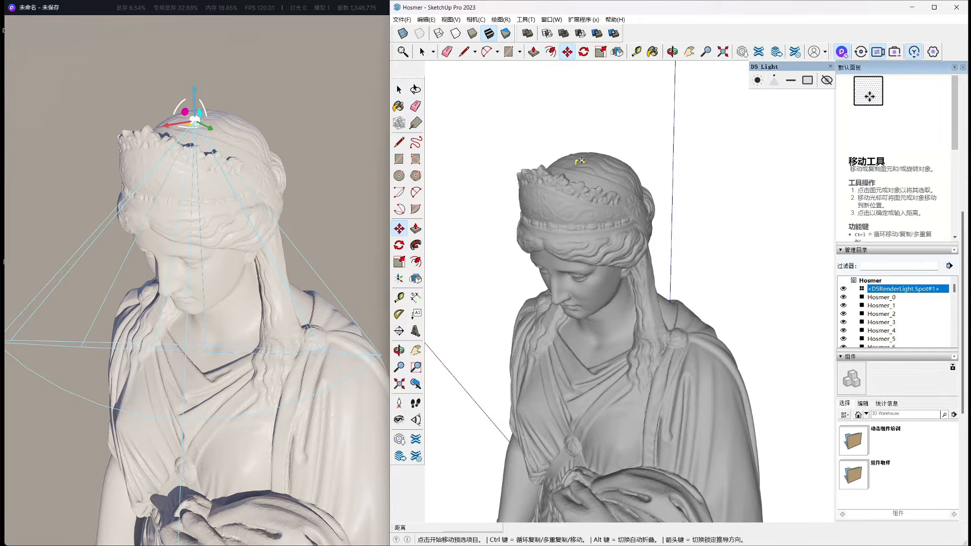
{"action": "left_click", "coordinate": [580, 161]}
{"action": "left_click", "coordinate": [580, 114]}
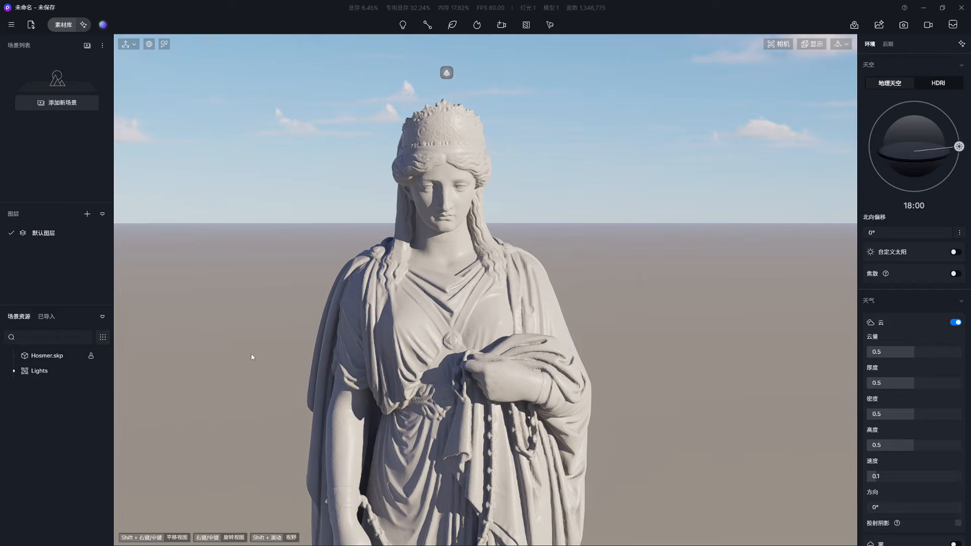
- In D5 Render, add the Hosmer.skp statue model to the local asset library
{"action": "left_click", "coordinate": [71, 358]}
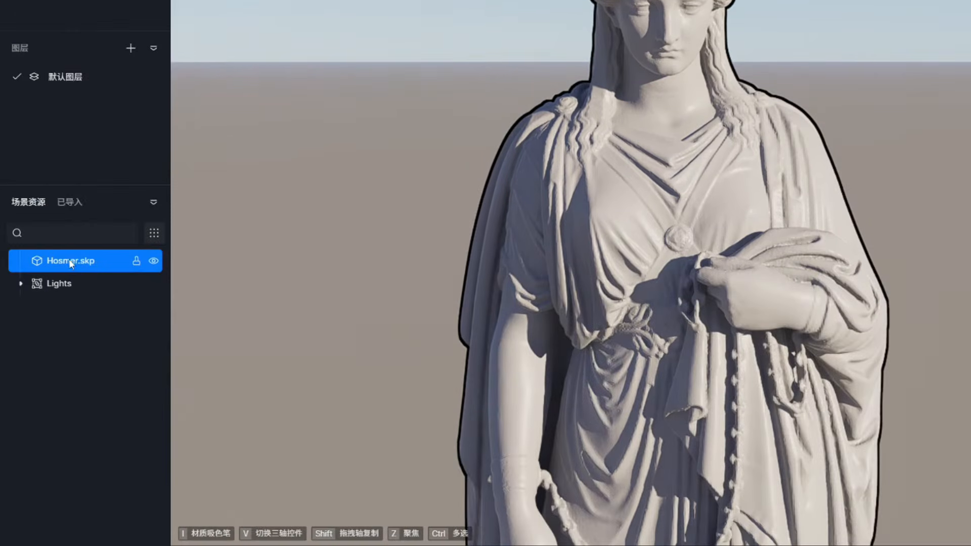
{"action": "right_click", "coordinate": [64, 261]}
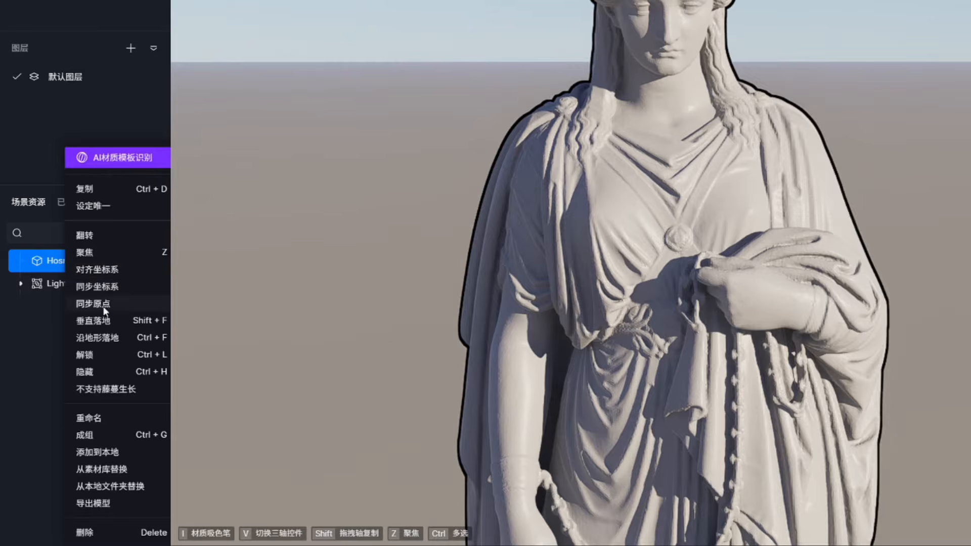
{"action": "left_click", "coordinate": [99, 453]}
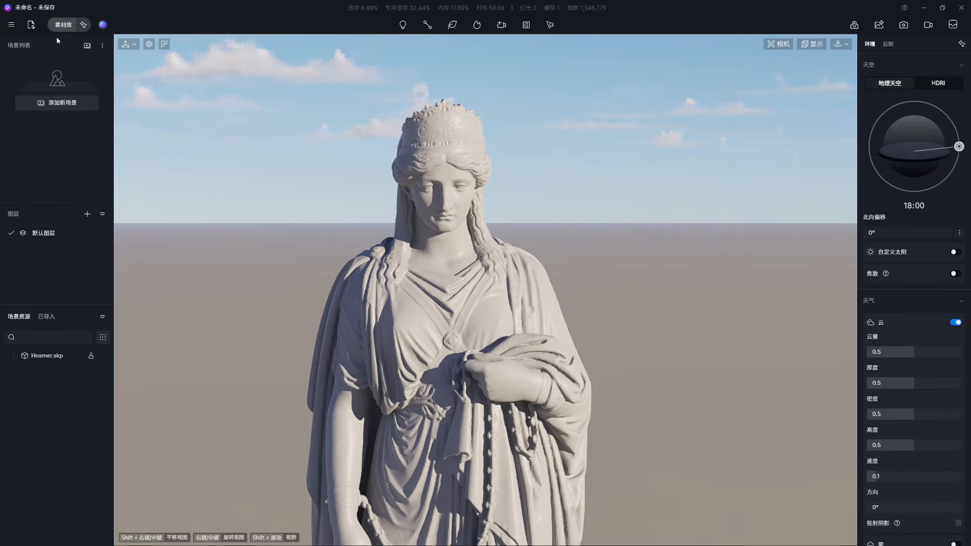
- Place a second copy of the statue in the scene from the local library's uncategorized models
{"action": "left_click", "coordinate": [58, 26]}
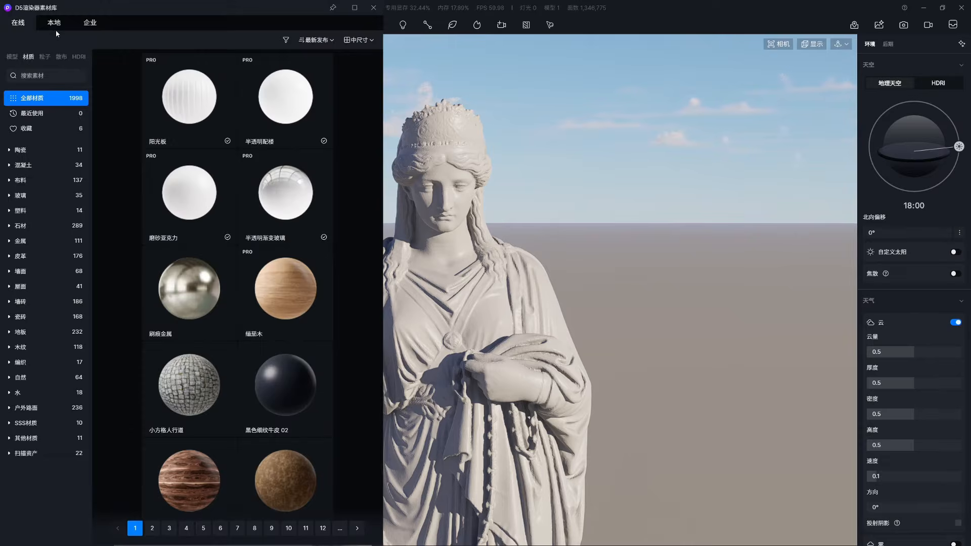
{"action": "left_click", "coordinate": [54, 23]}
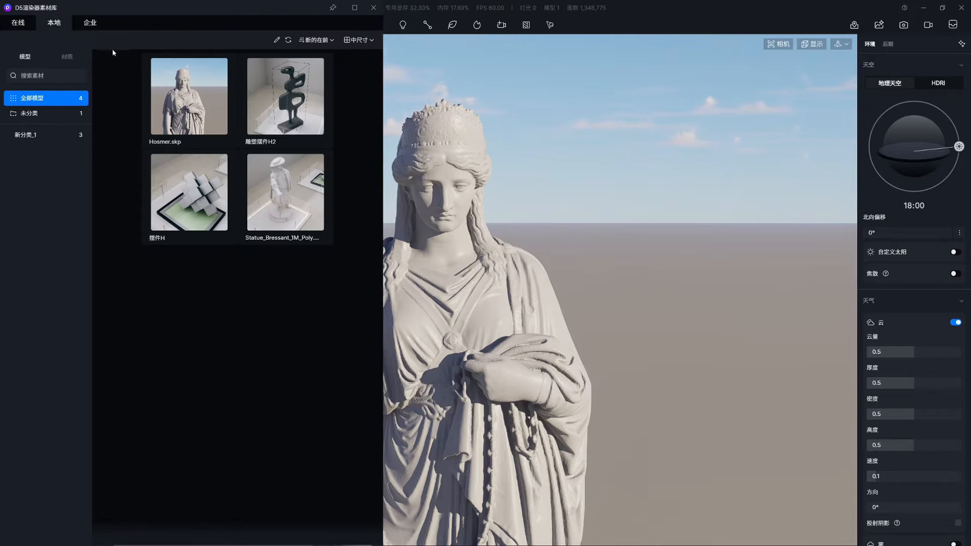
{"action": "left_click", "coordinate": [68, 111]}
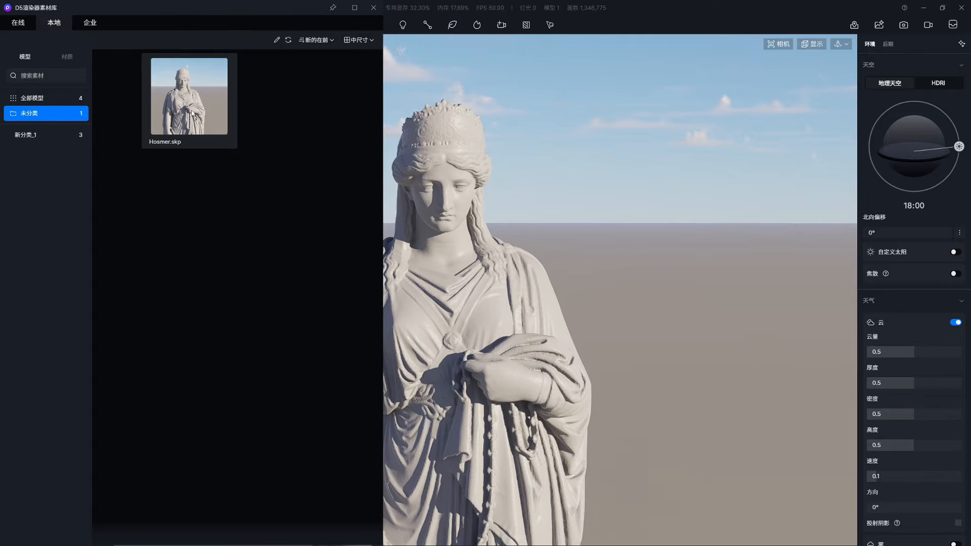
{"action": "left_click", "coordinate": [194, 111]}
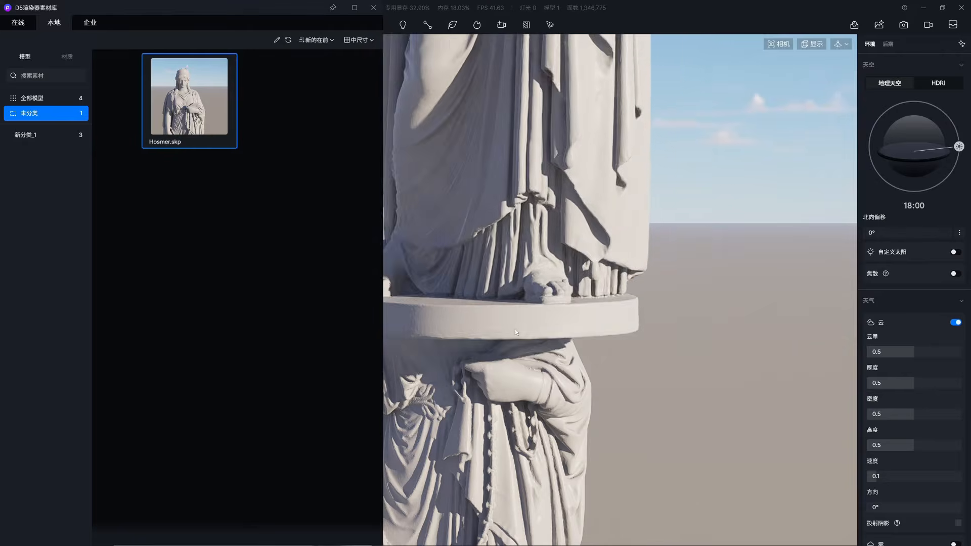
{"action": "left_click", "coordinate": [600, 258]}
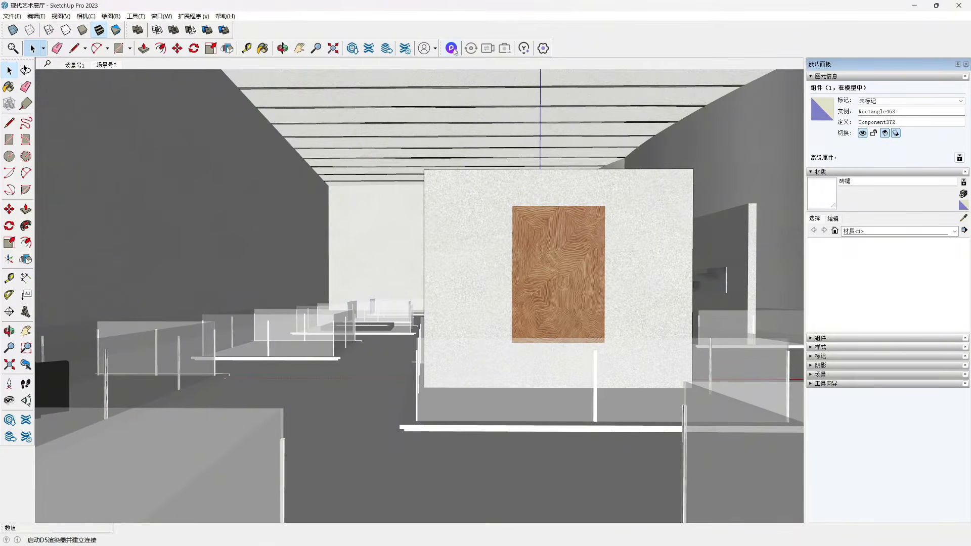
- Launch D5 Render from the 现代艺术展厅 SketchUp model and show the post-processing settings
{"action": "left_click", "coordinate": [455, 49]}
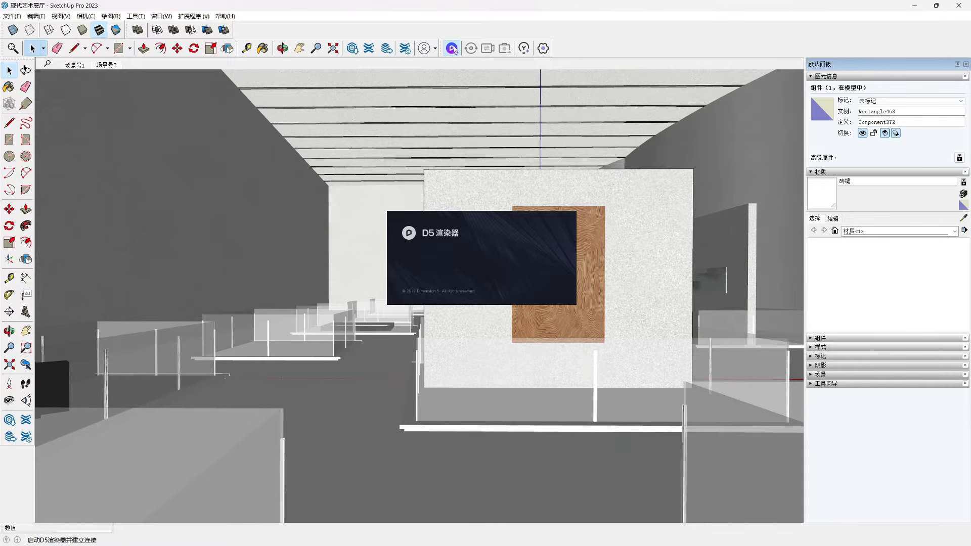
{"action": "left_click", "coordinate": [560, 263]}
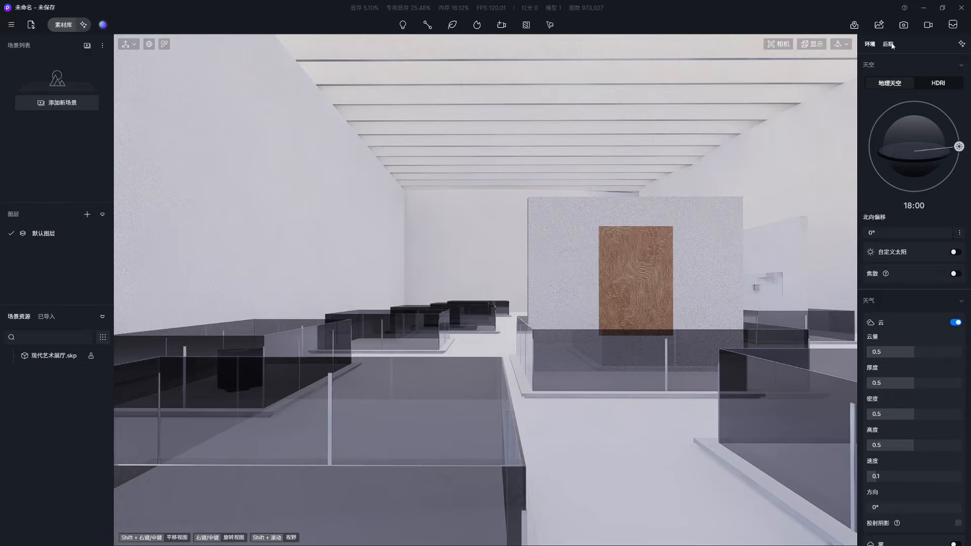
{"action": "left_click", "coordinate": [888, 45]}
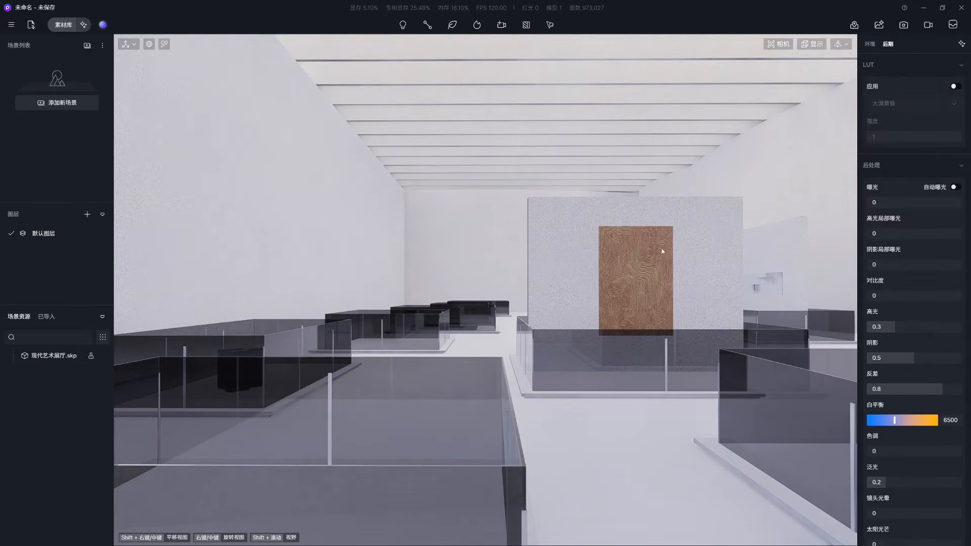
- Search the material library for 乳胶漆 and apply a latex paint to the gallery's walls and ceiling
{"action": "left_click", "coordinate": [70, 25]}
{"action": "left_click", "coordinate": [51, 78]}
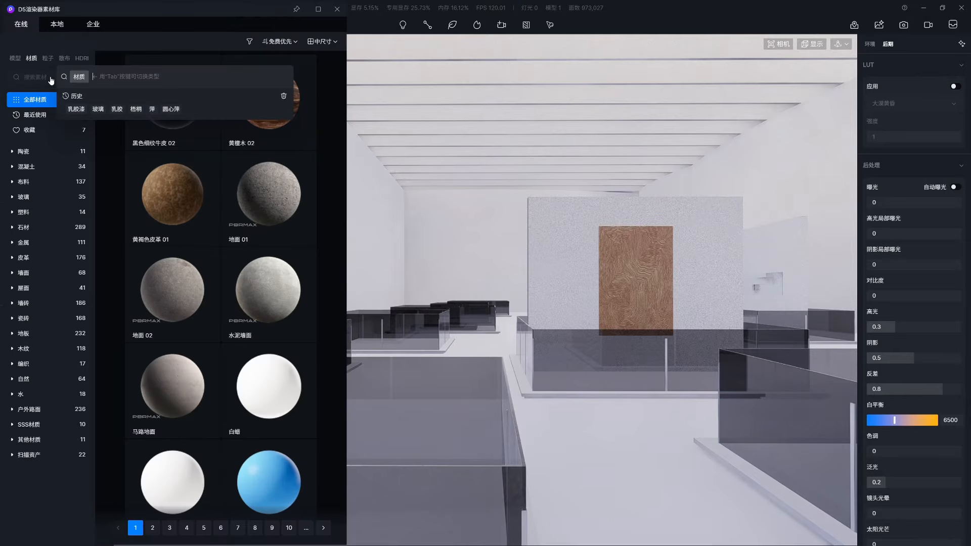
{"action": "type", "text": "rujiao"}
{"action": "key", "text": "space"}
{"action": "type", "text": "qi"}
{"action": "key", "text": "space"}
{"action": "key", "text": "Return"}
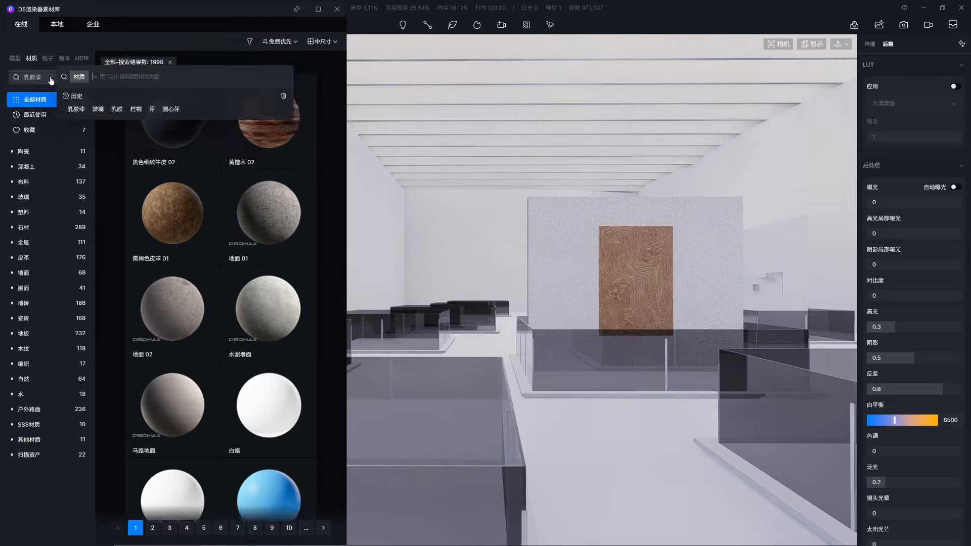
{"action": "mouse_move", "coordinate": [164, 126]}
{"action": "left_mouse_down"}
{"action": "mouse_move", "coordinate": [302, 195]}
{"action": "mouse_move", "coordinate": [430, 130]}
{"action": "left_mouse_up"}
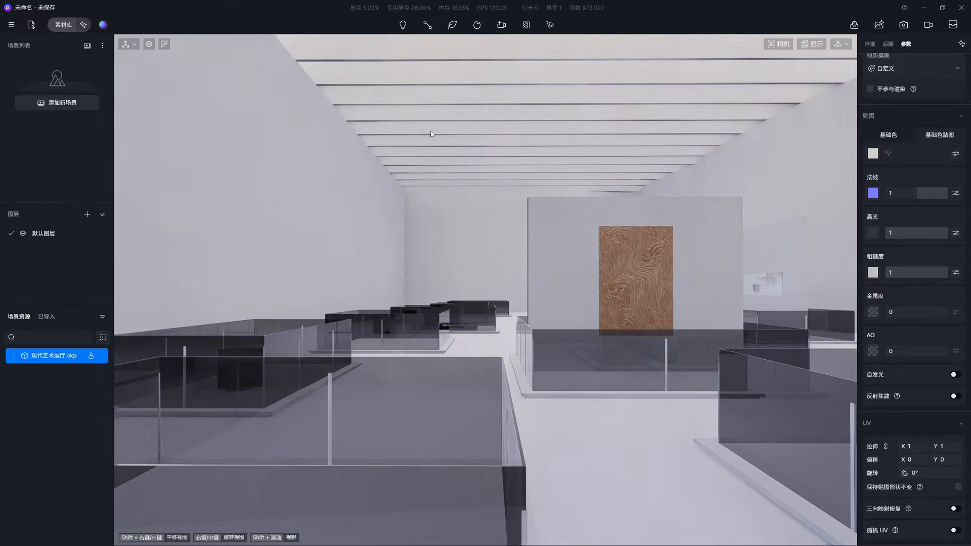
- Search the material library for 玻璃 and apply a clear glass to the display barrier panels
{"action": "left_click", "coordinate": [63, 25]}
{"action": "left_click", "coordinate": [66, 77]}
{"action": "left_click", "coordinate": [97, 108]}
{"action": "left_click_drag", "start_coordinate": [188, 415], "coordinate": [439, 398]}
- Search the material library for 地板, apply a wood plank material to the gallery floor, and set its UV stretch to 0.05
{"action": "left_click", "coordinate": [55, 74]}
{"action": "type", "text": "地板"}
{"action": "key", "text": "Return"}
{"action": "scroll", "coordinate": [235, 267], "scroll_direction": "down", "scroll_amount": 5}
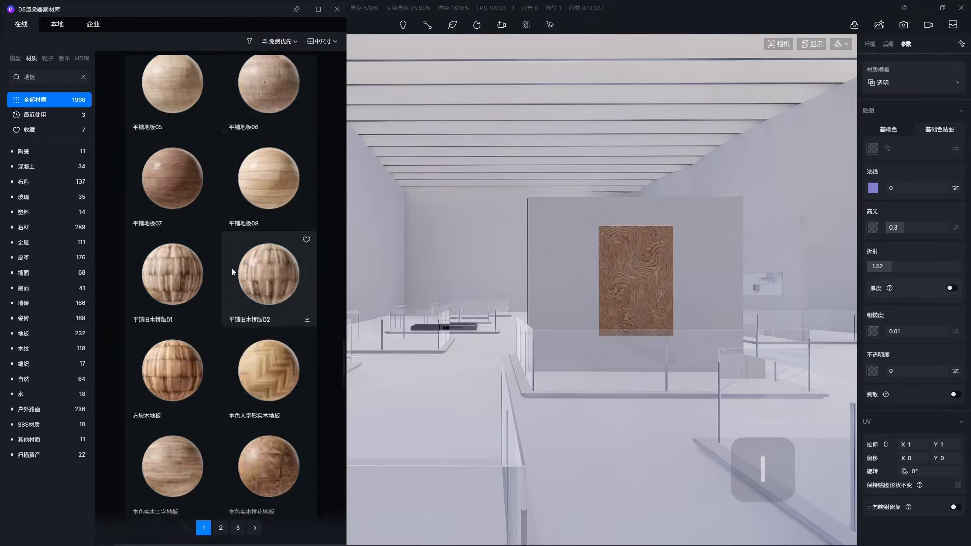
{"action": "left_click_drag", "start_coordinate": [268, 203], "coordinate": [585, 446]}
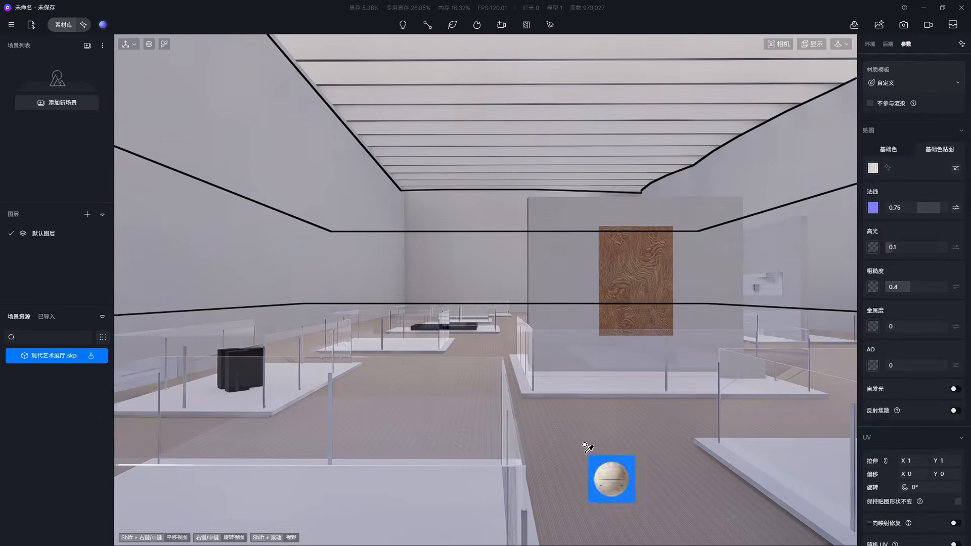
{"action": "type", "text": "0.05"}
{"action": "key", "text": "Return"}
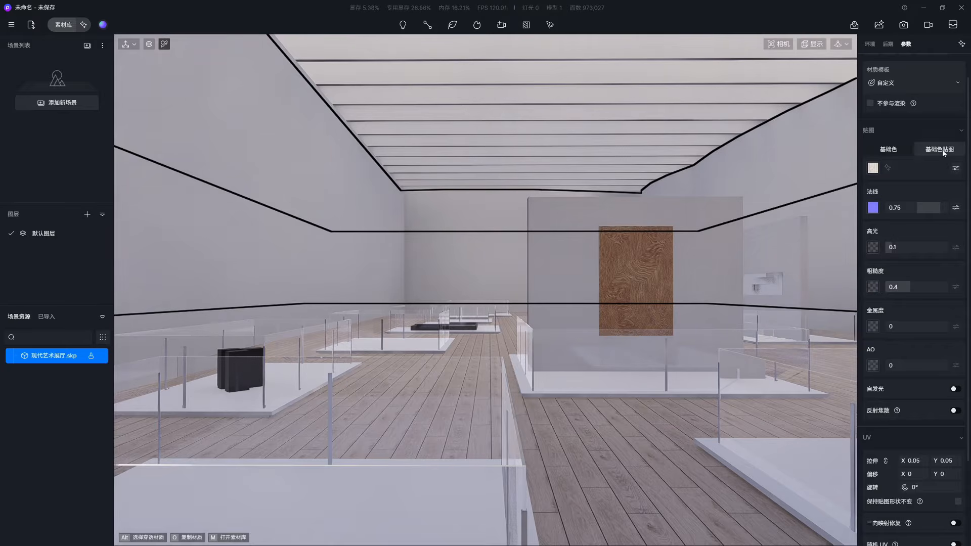
- Set the floor's base colour map brightness to 74 and its base colour to HSV 38, 14, 84
{"action": "left_click", "coordinate": [956, 168]}
{"action": "left_click_drag", "start_coordinate": [910, 297], "coordinate": [918, 296]}
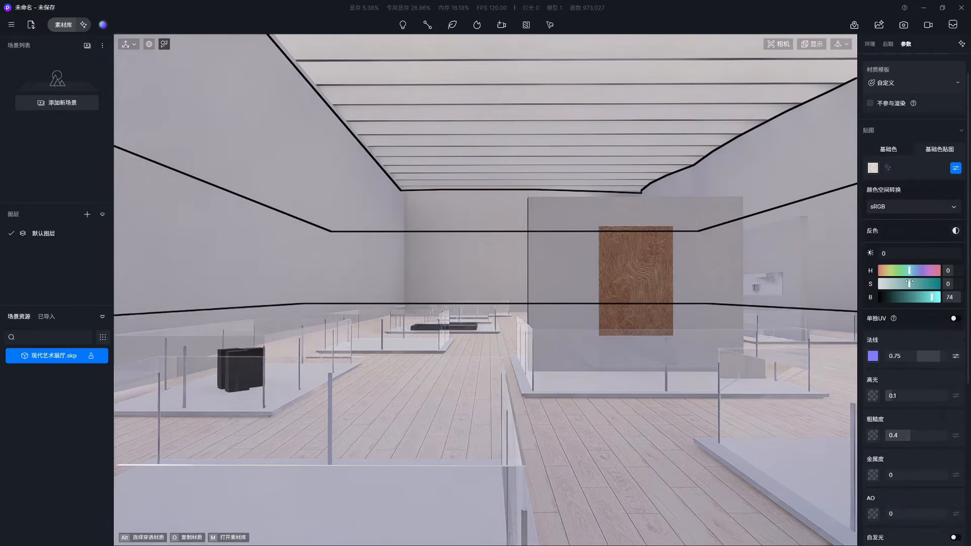
{"action": "left_click", "coordinate": [880, 170]}
{"action": "left_click_drag", "start_coordinate": [880, 253], "coordinate": [884, 254]}
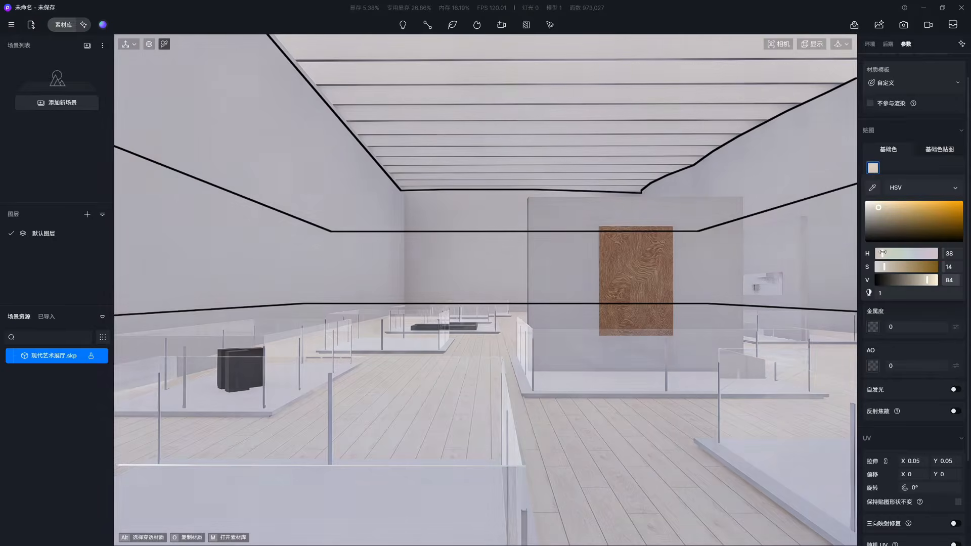
{"action": "key", "text": "Escape"}
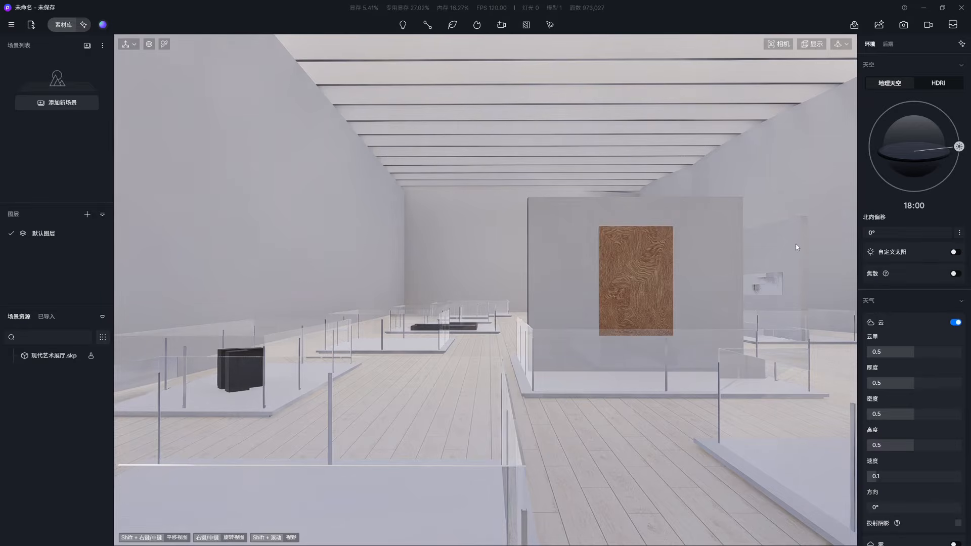
- Switch the sky to the 清晨 HDRI and set the camera exposure to -0.15
{"action": "left_click", "coordinate": [945, 86]}
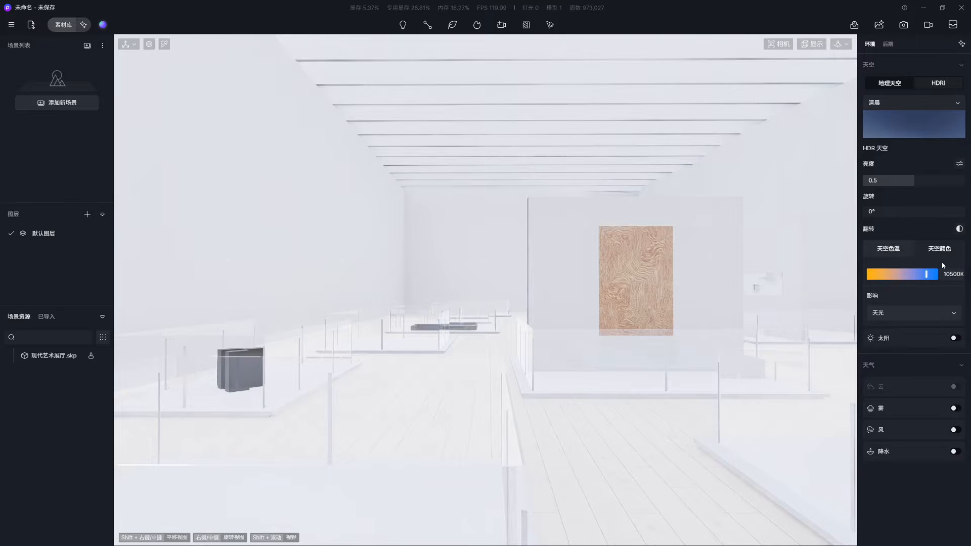
{"action": "left_click", "coordinate": [781, 44]}
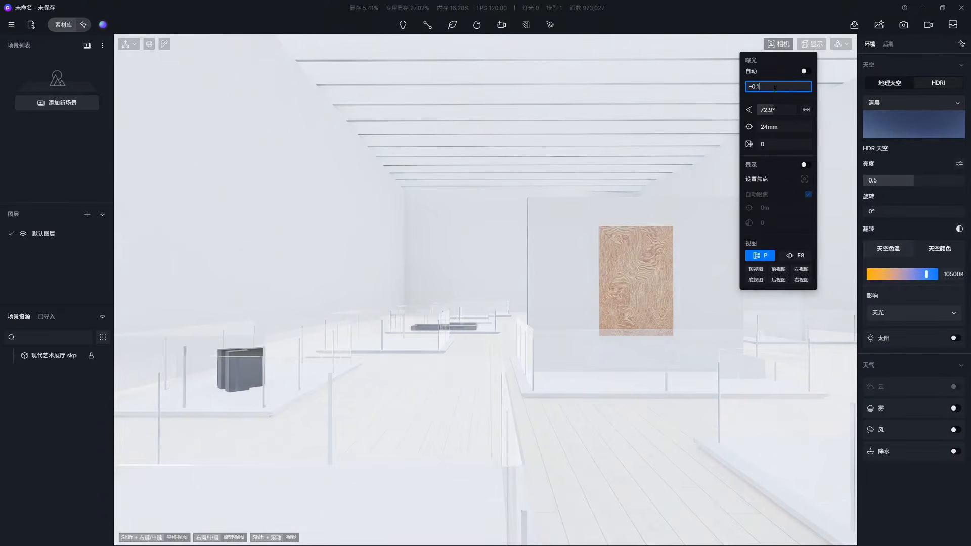
{"action": "key", "text": "Return"}
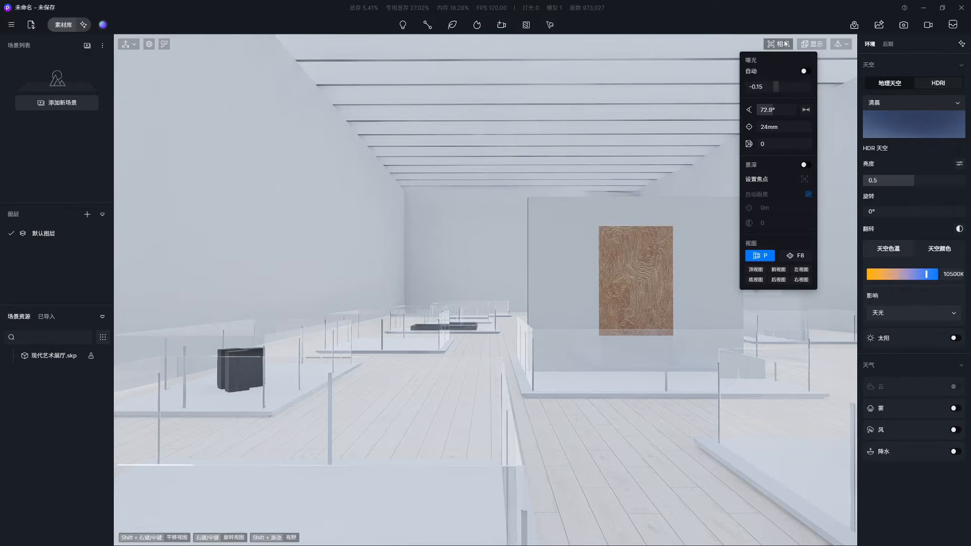
{"action": "left_click", "coordinate": [784, 45]}
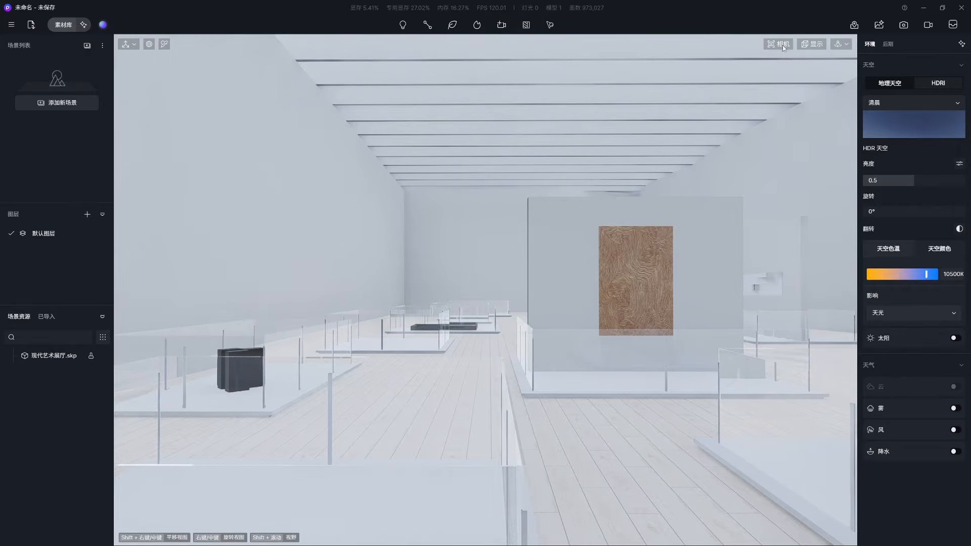
- Save the current gallery view as a new scene
{"action": "left_click", "coordinate": [87, 46]}
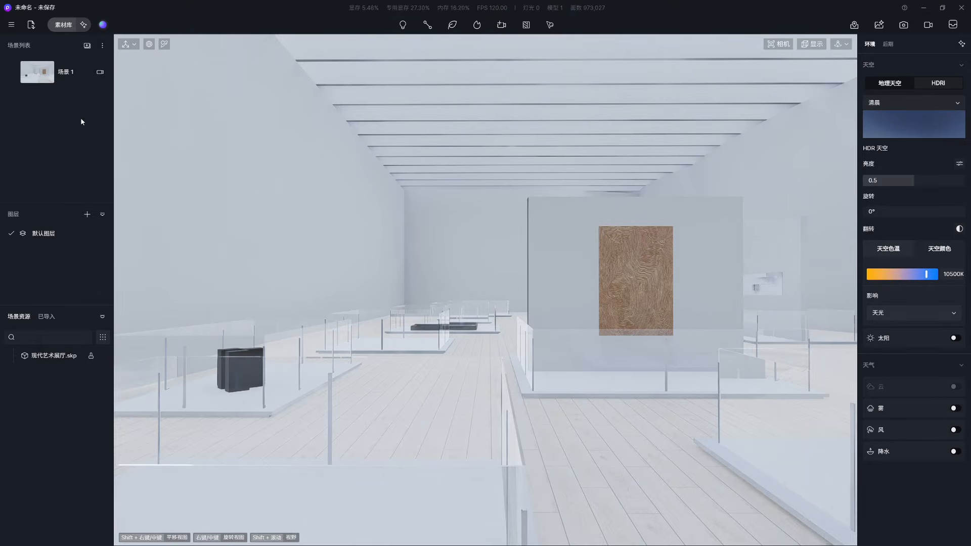
- Place a point light (点光源) on the gallery's roof grid near its outer edge
{"action": "key", "text": "w"}
{"action": "key", "text": "a"}
{"action": "key", "text": "e"}
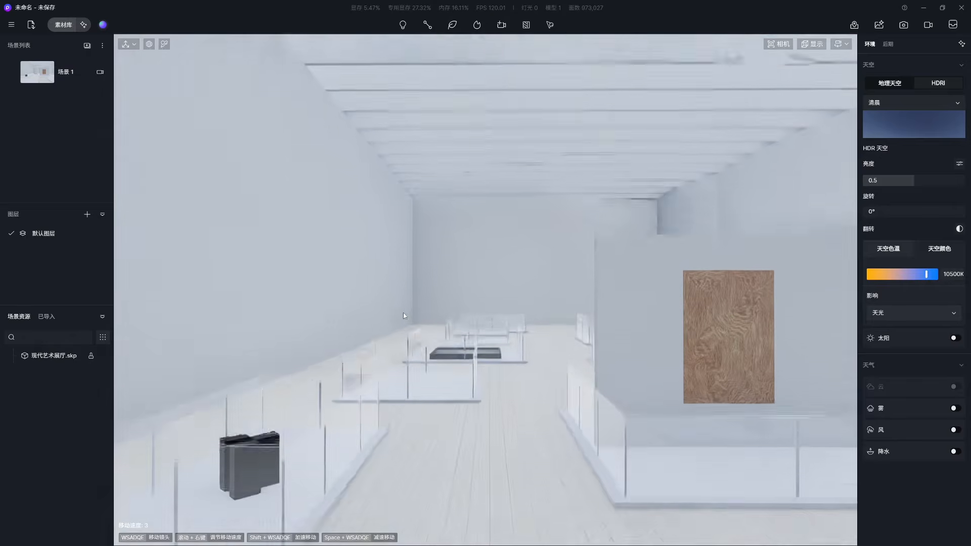
{"action": "key", "text": "e"}
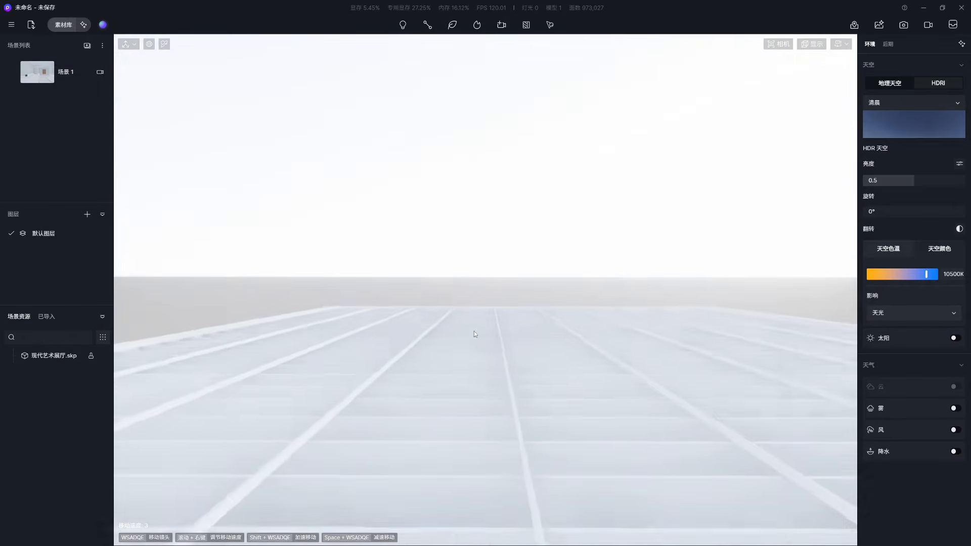
{"action": "right_click_drag", "start_coordinate": [474, 331], "coordinate": [476, 399]}
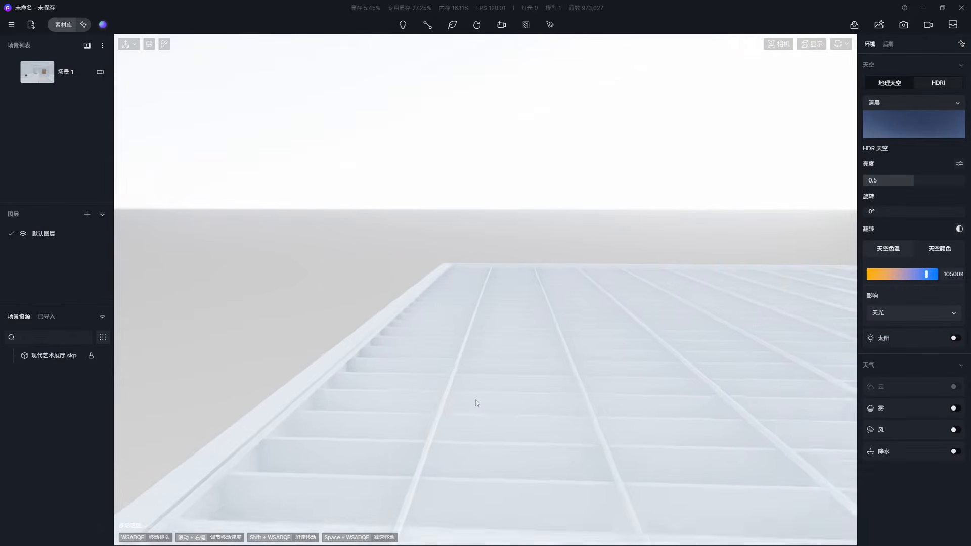
{"action": "key", "text": "e"}
{"action": "left_click", "coordinate": [412, 29]}
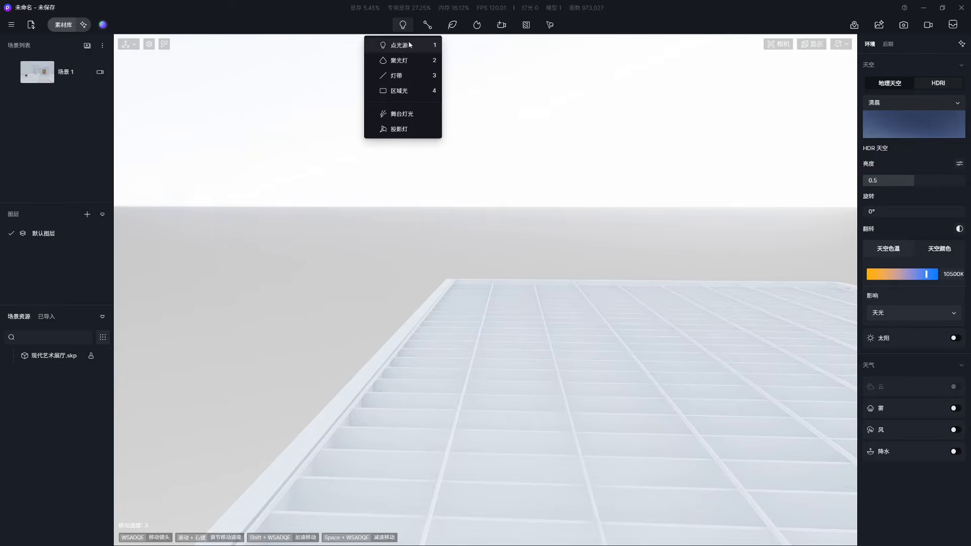
{"action": "left_click", "coordinate": [410, 44]}
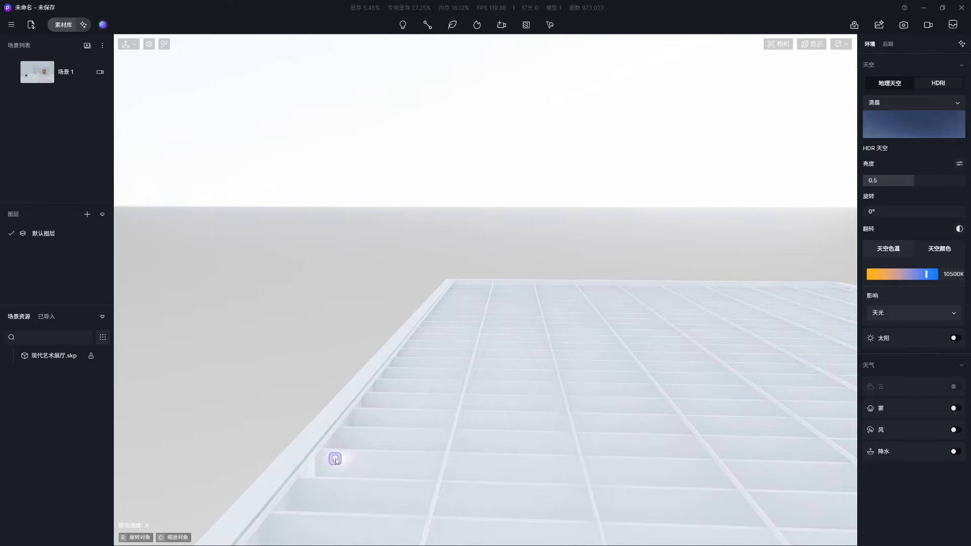
{"action": "left_click", "coordinate": [318, 466]}
- Copy the point light repeatedly along the roof edge to form one long, evenly spaced row of lights
{"action": "right_click_drag", "start_coordinate": [319, 466], "coordinate": [360, 342]}
{"action": "left_click_drag", "start_coordinate": [525, 366], "coordinate": [462, 362], "text": "shift"}
{"action": "left_click_drag", "start_coordinate": [462, 362], "coordinate": [397, 356], "text": "shift"}
{"action": "left_click_drag", "start_coordinate": [397, 357], "coordinate": [342, 353], "text": "shift"}
{"action": "left_click_drag", "start_coordinate": [564, 355], "coordinate": [504, 358], "text": "shift"}
{"action": "left_click_drag", "start_coordinate": [504, 358], "coordinate": [465, 360], "text": "shift"}
{"action": "left_click_drag", "start_coordinate": [466, 360], "coordinate": [273, 358], "text": "shift"}
{"action": "key", "text": "d"}
{"action": "left_click", "coordinate": [568, 356]}
{"action": "left_click", "coordinate": [282, 356]}
{"action": "key", "text": "a"}
{"action": "left_click_drag", "start_coordinate": [522, 362], "coordinate": [396, 361], "text": "shift"}
{"action": "key", "text": "a"}
{"action": "left_click_drag", "start_coordinate": [509, 367], "coordinate": [419, 367], "text": "shift"}
- Select all the point lights, group them, and position the group under the ceiling along the gallery's long side wall
{"action": "scroll", "coordinate": [39, 463], "scroll_direction": "down", "scroll_amount": 5}
{"action": "left_click", "coordinate": [44, 538], "text": "shift"}
{"action": "key", "text": "ctrl+g"}
{"action": "right_click_drag", "start_coordinate": [493, 331], "coordinate": [277, 280]}
{"action": "key", "text": "s"}
{"action": "key", "text": "w"}
{"action": "key", "text": "d"}
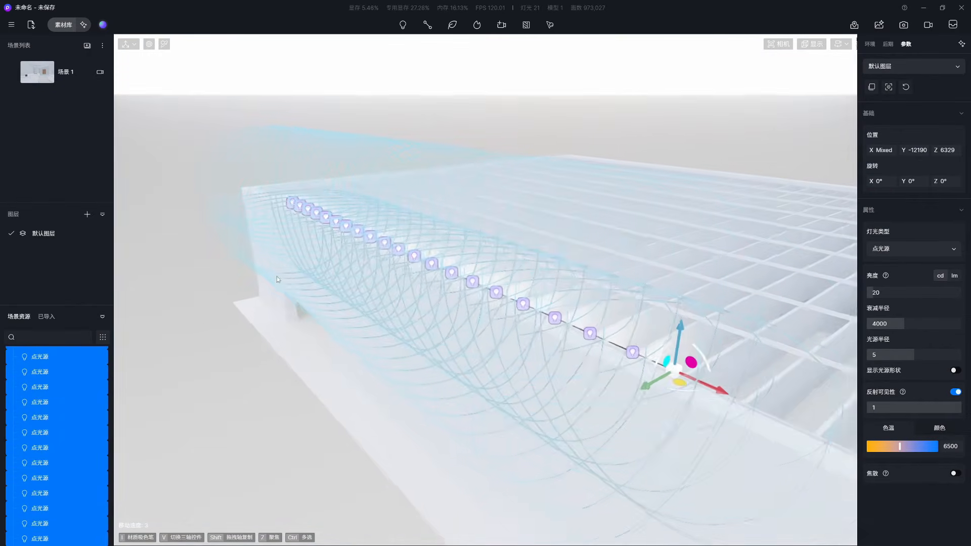
{"action": "left_click", "coordinate": [65, 373]}
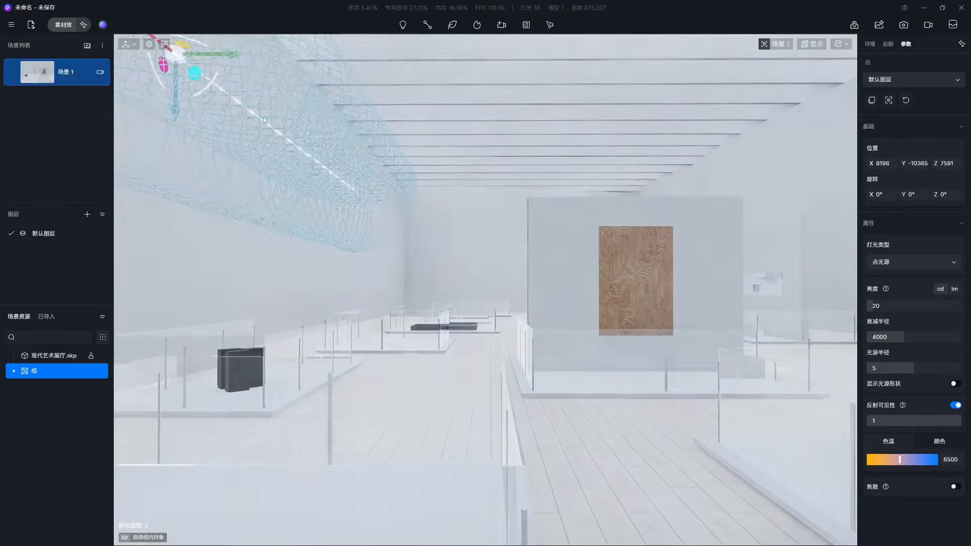
- Set the camera exposure to -0.27
{"action": "left_click", "coordinate": [770, 44]}
{"action": "left_click", "coordinate": [775, 87]}
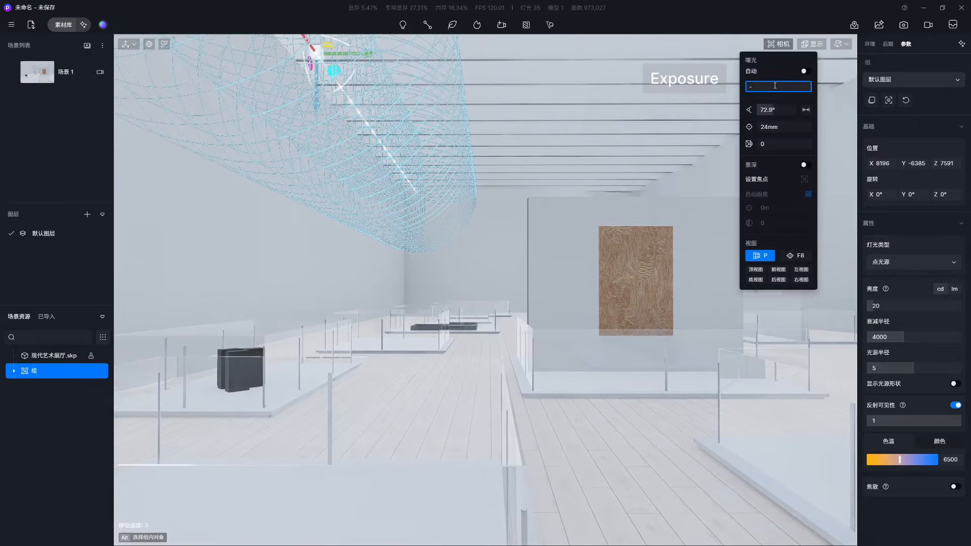
{"action": "type", "text": "-0.3"}
{"action": "key", "text": "Return"}
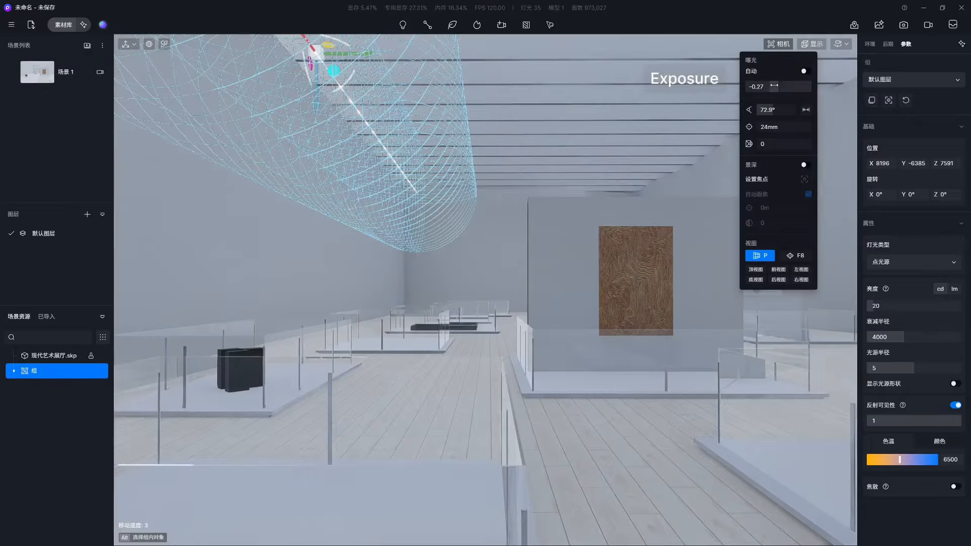
- Set the light group's intensity to 100, light source radius to 10 and attenuation radius to 15000
{"action": "left_click", "coordinate": [898, 306]}
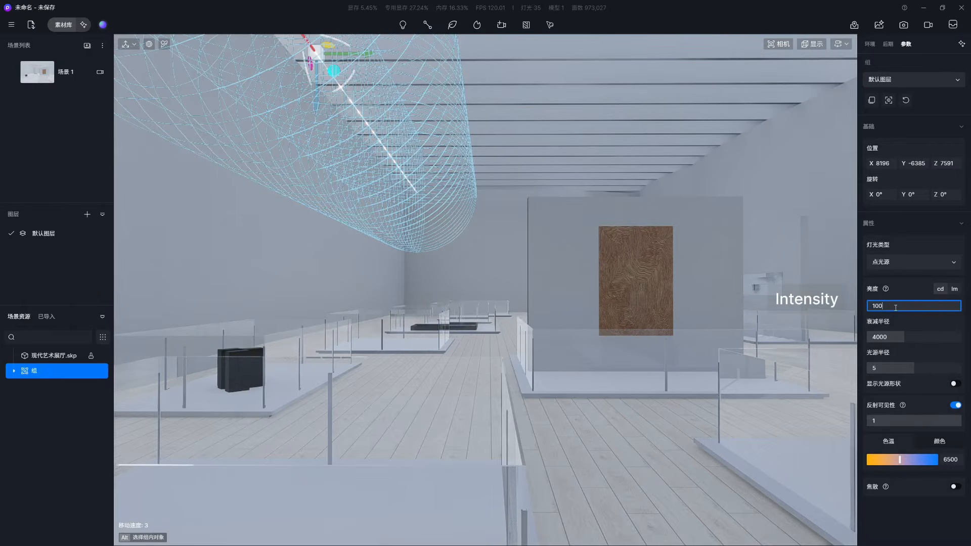
{"action": "key", "text": "Return"}
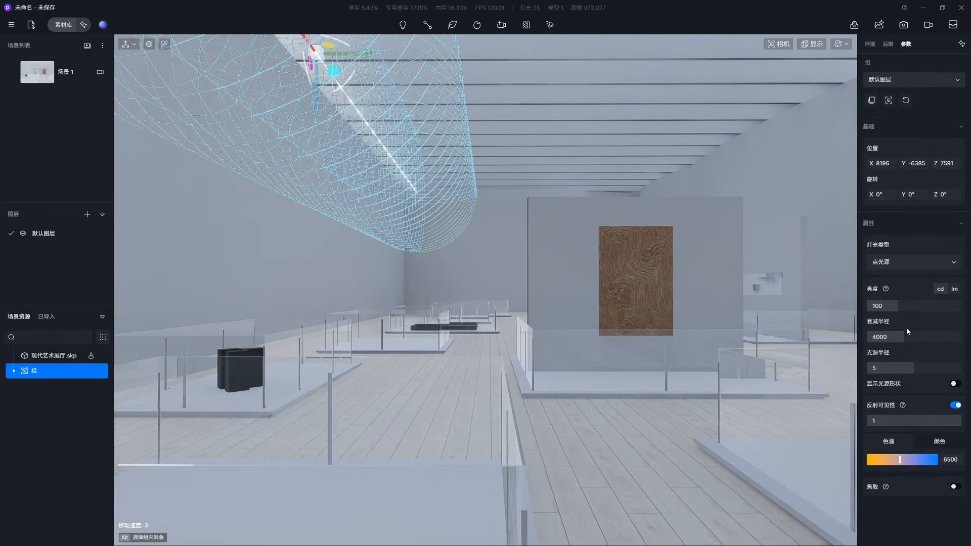
{"action": "left_click_drag", "start_coordinate": [912, 369], "coordinate": [970, 375]}
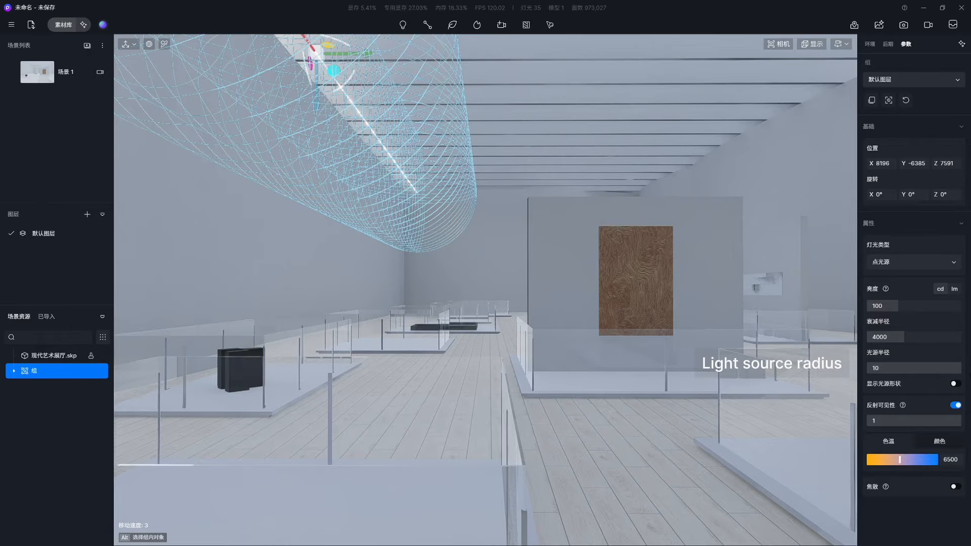
{"action": "left_click", "coordinate": [932, 336]}
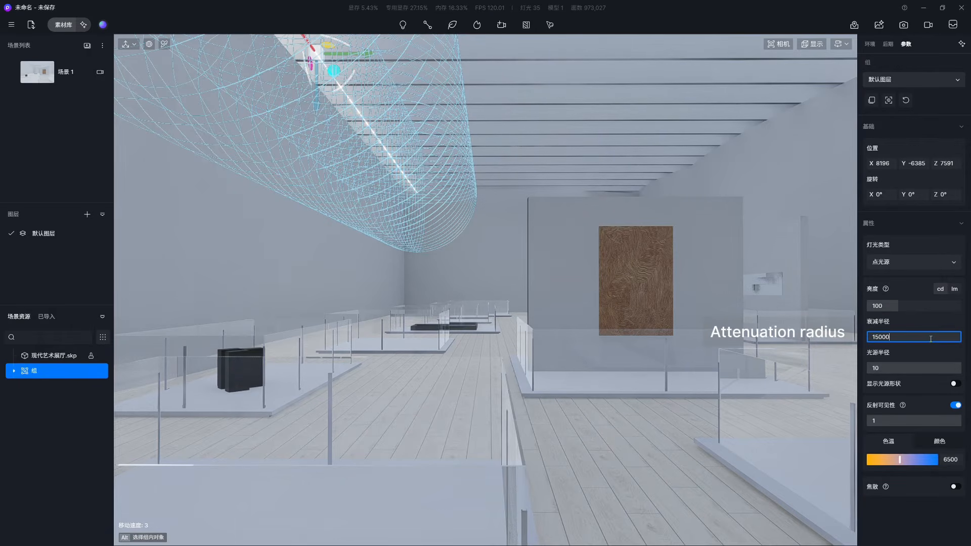
{"action": "key", "text": "Return"}
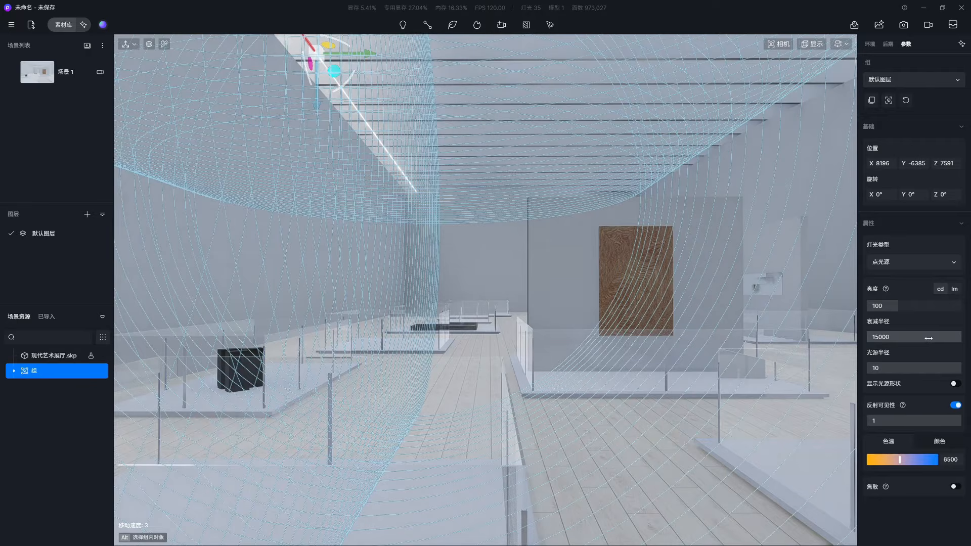
- Enable the sun with brightness 0.1 and a custom direction at altitude angle 51.4 and azimuth 227
{"action": "left_click", "coordinate": [870, 44]}
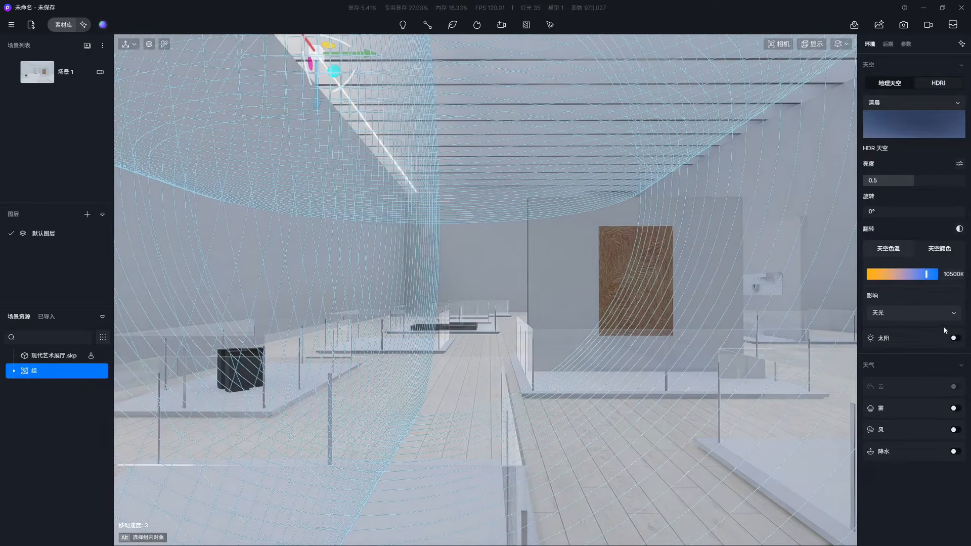
{"action": "left_click_drag", "start_coordinate": [899, 364], "coordinate": [925, 380]}
{"action": "scroll", "coordinate": [906, 425], "scroll_direction": "down", "scroll_amount": 1}
{"action": "left_click", "coordinate": [908, 439]}
{"action": "scroll", "coordinate": [910, 414], "scroll_direction": "down", "scroll_amount": 2}
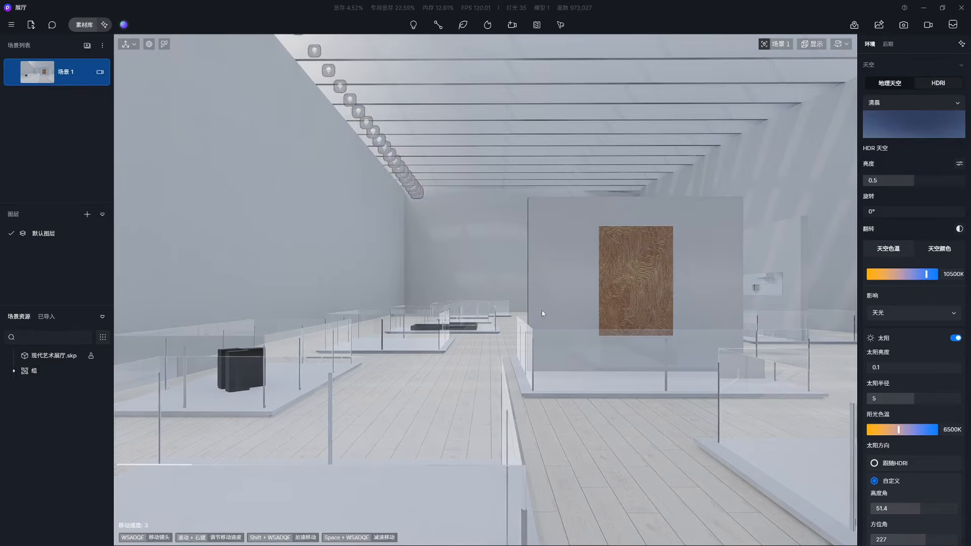
- Duplicate the light group and place the copy as a parallel row at Y -5342, Z 8764
{"action": "left_click", "coordinate": [358, 114]}
{"action": "left_click_drag", "start_coordinate": [315, 101], "coordinate": [321, 94], "text": "shift"}
{"action": "left_click_drag", "start_coordinate": [356, 39], "coordinate": [392, 39]}
{"action": "left_click_drag", "start_coordinate": [356, 90], "coordinate": [354, 66]}
{"action": "left_click", "coordinate": [520, 234]}
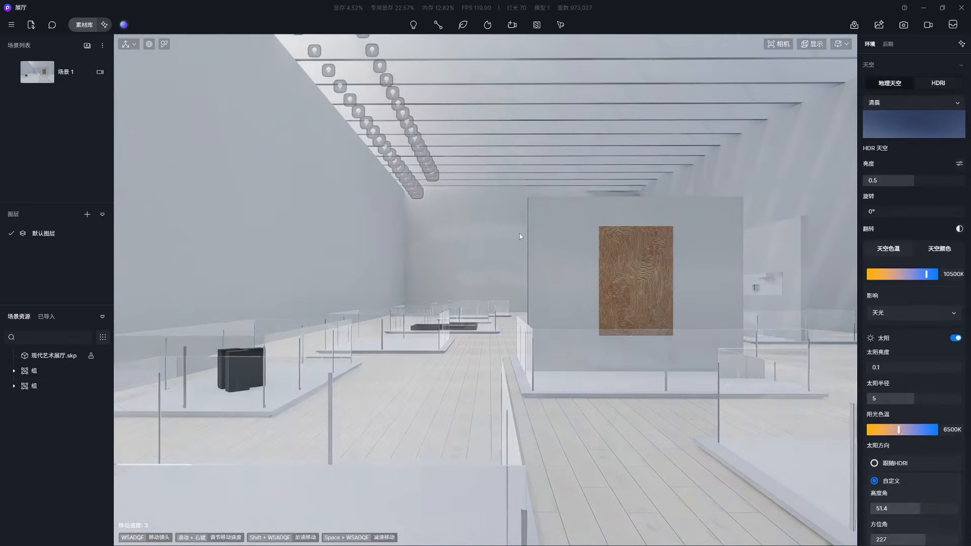
- Set the original light group's intensity to 200, and the copied group's intensity to 300, colour temperature to 10500 and attenuation radius to 10000
{"action": "left_click", "coordinate": [89, 385]}
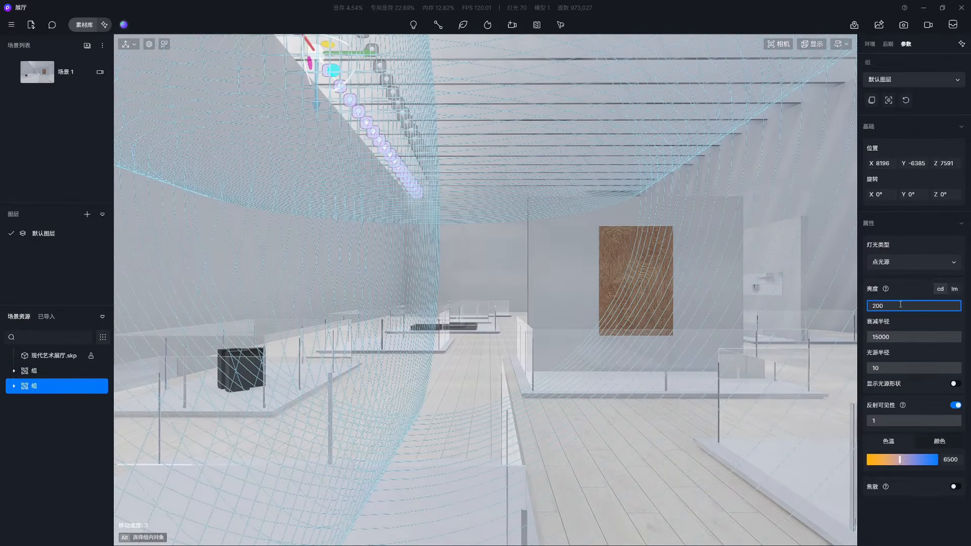
{"action": "left_click", "coordinate": [942, 460]}
{"action": "type", "text": "10"}
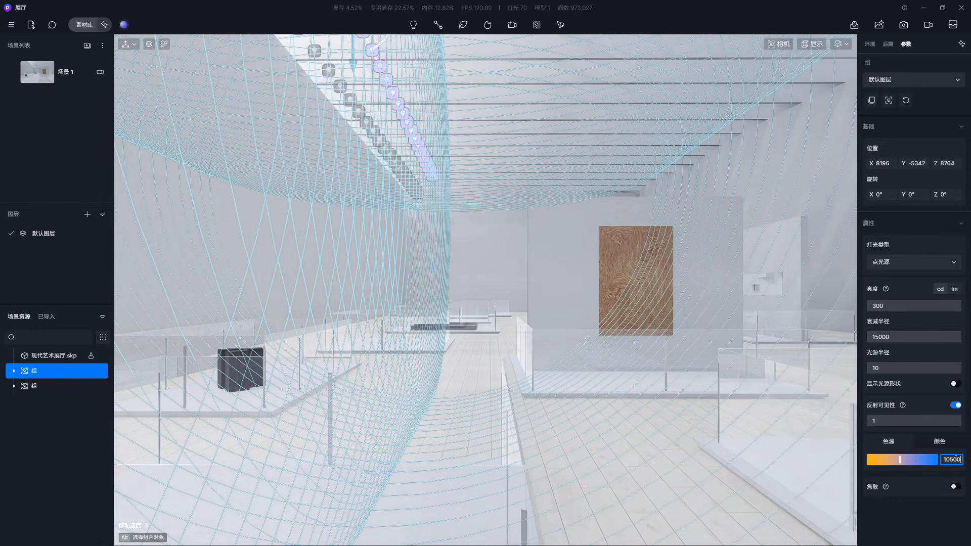
{"action": "key", "text": "Return"}
{"action": "left_click", "coordinate": [912, 337]}
{"action": "type", "text": "10000"}
{"action": "key", "text": "Return"}
{"action": "left_click", "coordinate": [559, 292]}
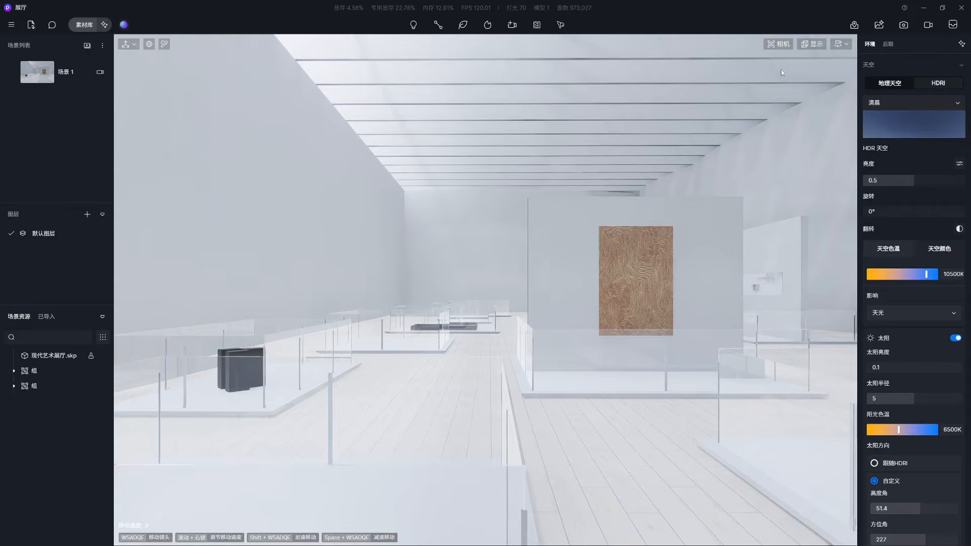
- Check the gallery's lighting in the white-model display mode and return to the fully rendered mode
{"action": "left_click", "coordinate": [841, 44]}
{"action": "left_click", "coordinate": [820, 110]}
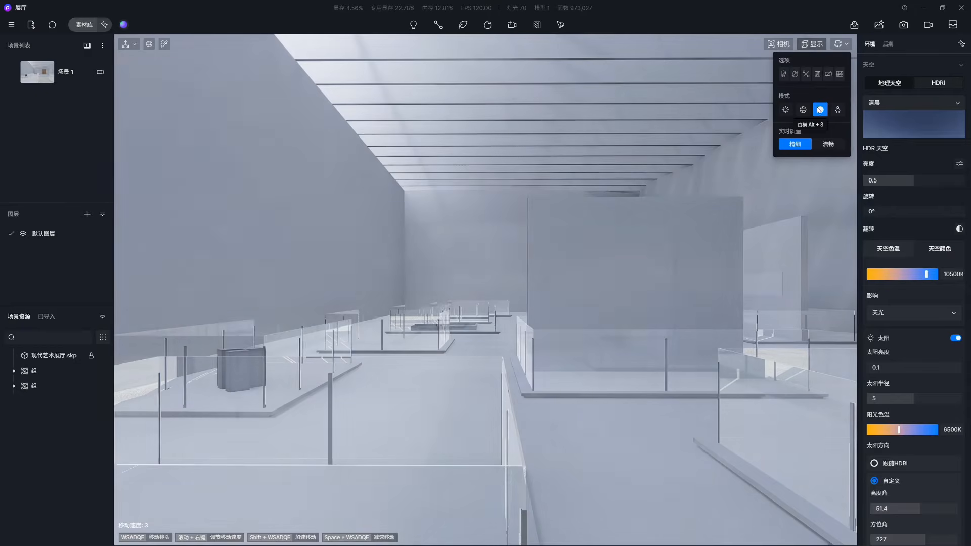
{"action": "left_click", "coordinate": [814, 45]}
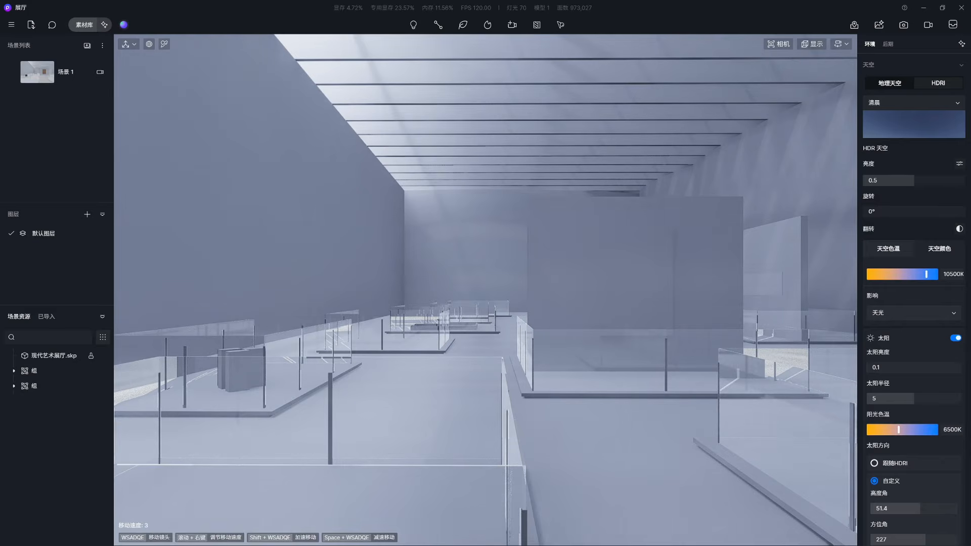
{"action": "left_click", "coordinate": [817, 46]}
{"action": "left_click", "coordinate": [787, 110]}
- Review the camera settings and update scene 1 with the current view
{"action": "left_click", "coordinate": [780, 47]}
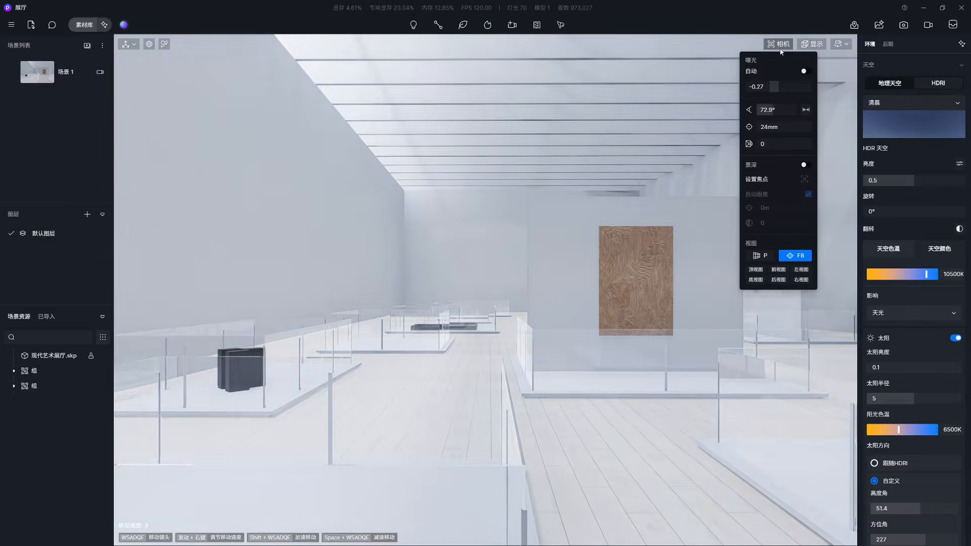
{"action": "left_click", "coordinate": [780, 47]}
{"action": "left_click", "coordinate": [13, 74]}
- In post-processing, set the highlights (高光) to 0.3, shadows (阴影) to 0.65 and 反差 to 0.63
{"action": "left_click", "coordinate": [888, 44]}
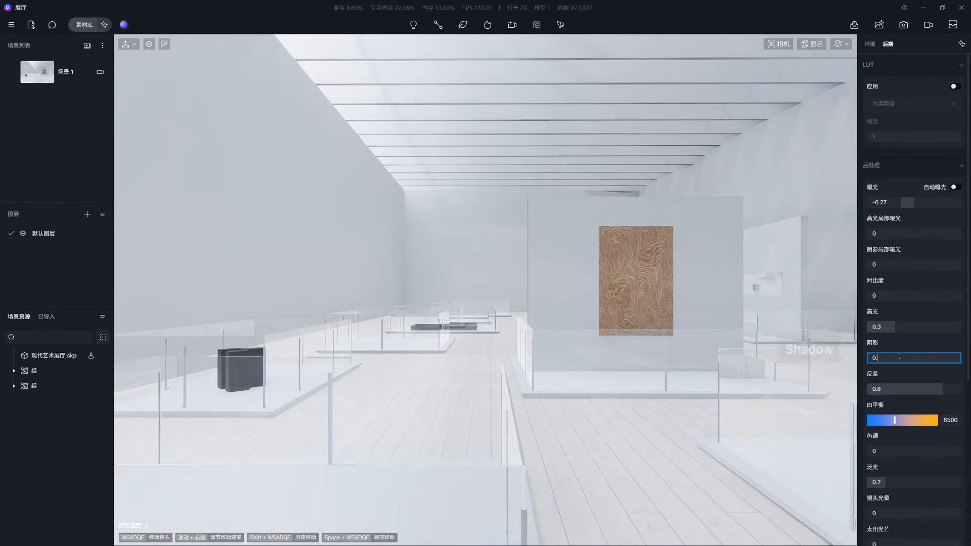
{"action": "left_click", "coordinate": [906, 389]}
{"action": "type", "text": "0.63"}
{"action": "key", "text": "Return"}
- Set the white balance to 7000 and the chromatic aberration to 0.03
{"action": "left_click", "coordinate": [949, 420]}
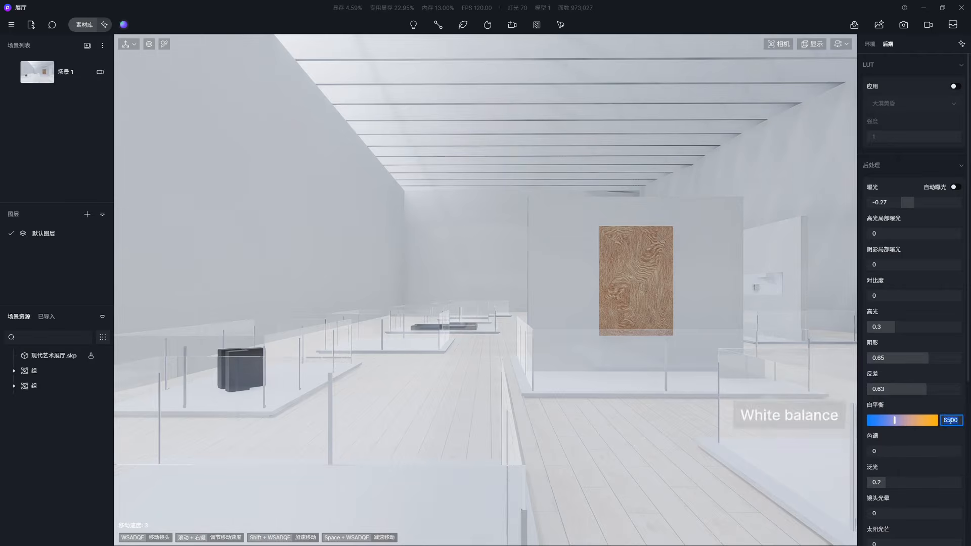
{"action": "type", "text": "7000"}
{"action": "key", "text": "Return"}
{"action": "scroll", "coordinate": [901, 451], "scroll_direction": "down", "scroll_amount": 3}
{"action": "left_click_drag", "start_coordinate": [900, 450], "coordinate": [903, 450]}
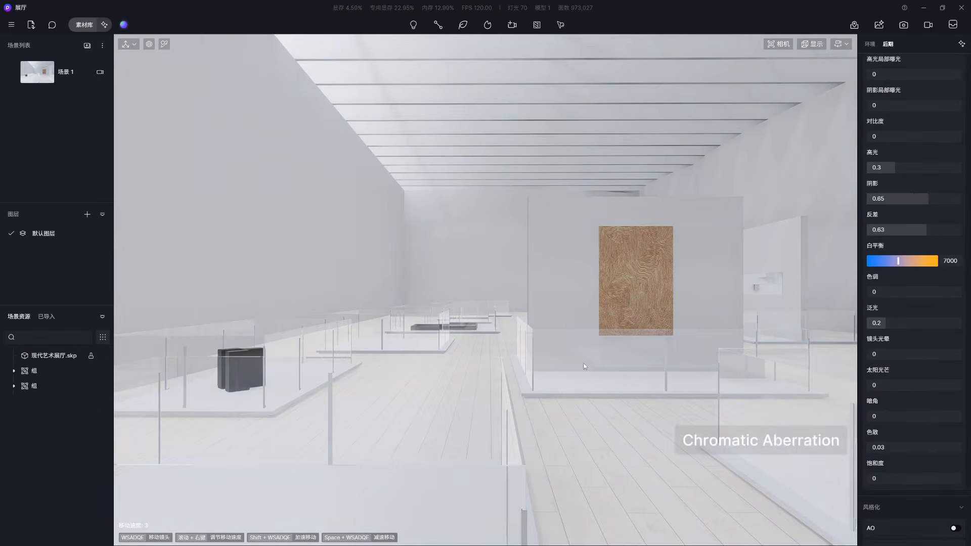
- Enable AO in the stylization settings, overlay it on the image and open its overlay strength for editing
{"action": "scroll", "coordinate": [951, 435], "scroll_direction": "down", "scroll_amount": 3}
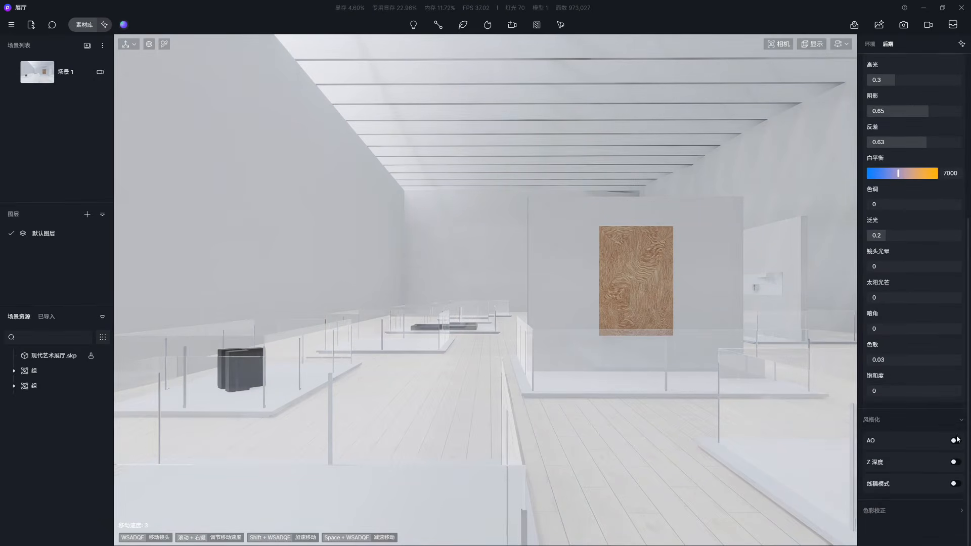
{"action": "left_click", "coordinate": [956, 438]}
{"action": "scroll", "coordinate": [957, 464], "scroll_direction": "down", "scroll_amount": 2}
{"action": "left_click", "coordinate": [958, 423]}
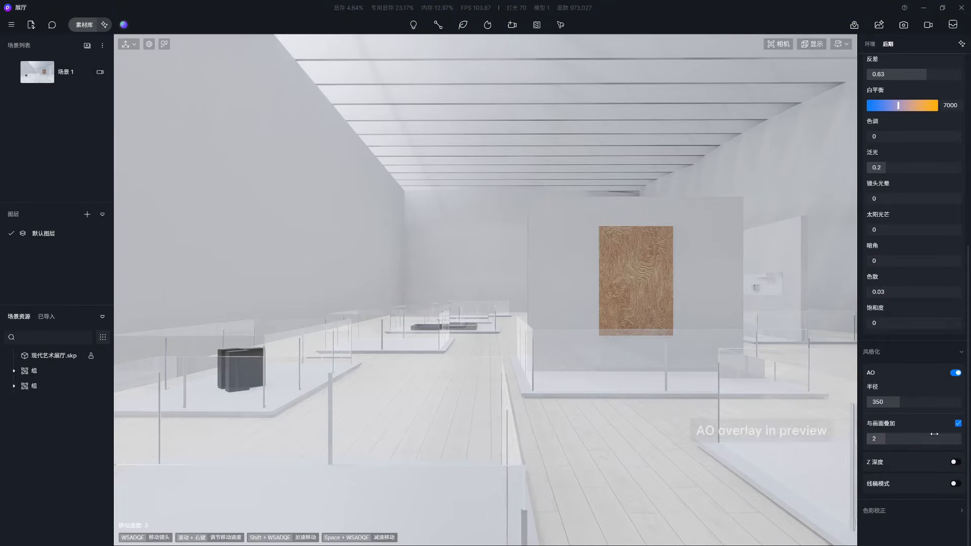
{"action": "left_click", "coordinate": [905, 438]}
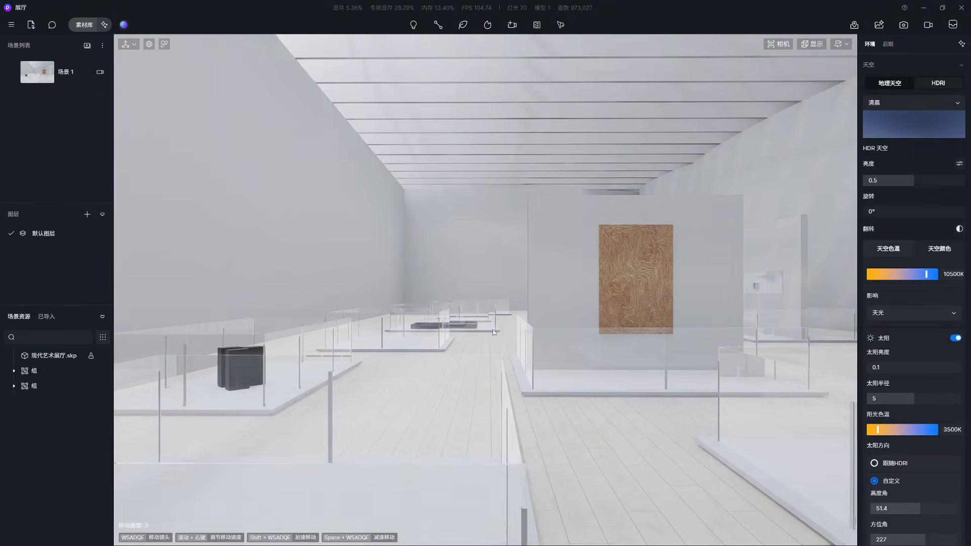
- Add the Hosmer.skp statue and place it on the foreground glass-railed platform, with the scene 1 camera preview open
{"action": "left_click_drag", "start_coordinate": [177, 101], "coordinate": [471, 354]}
{"action": "left_click", "coordinate": [100, 72]}
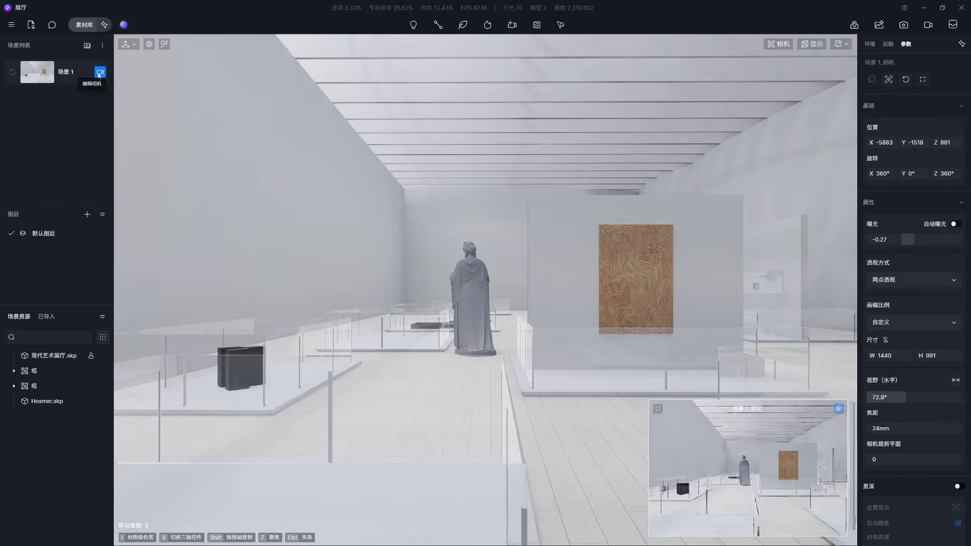
{"action": "right_click_drag", "start_coordinate": [582, 253], "coordinate": [501, 274]}
{"action": "left_click", "coordinate": [573, 273]}
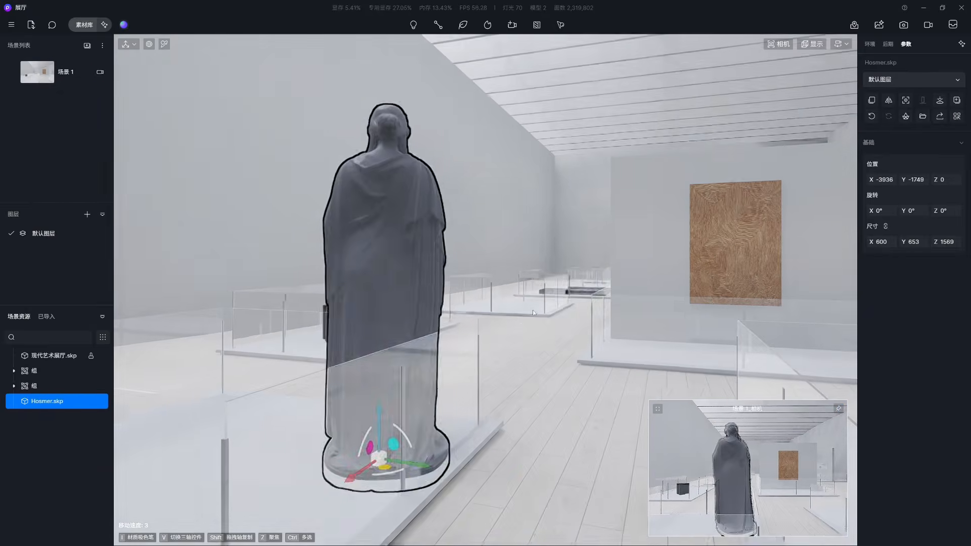
{"action": "right_click_drag", "start_coordinate": [536, 313], "coordinate": [354, 435]}
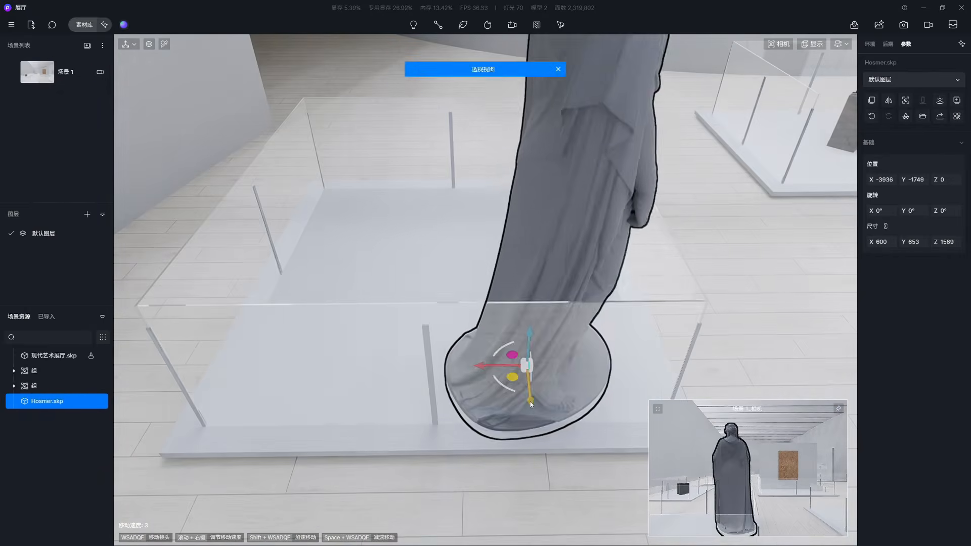
- Rotate the statue 90° about Z, shift it across the platform to X -3841, Y -2127, and return to scene 1
{"action": "left_click_drag", "start_coordinate": [524, 388], "coordinate": [505, 302]}
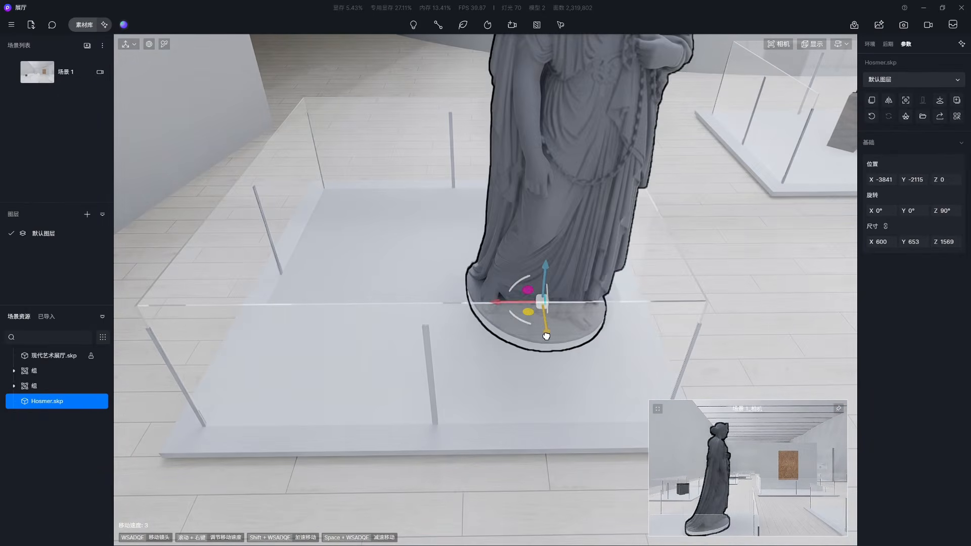
{"action": "left_click", "coordinate": [362, 310]}
{"action": "key", "text": "1"}
- Pick the statue's material and replace it with the library's white latex paint (白色乳胶漆)
{"action": "key", "text": "i"}
{"action": "left_click", "coordinate": [379, 232]}
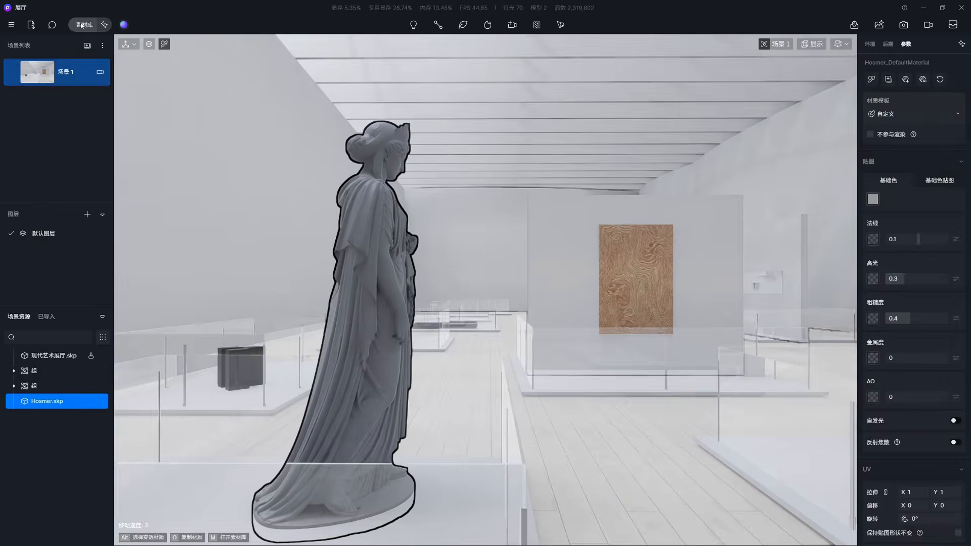
{"action": "left_click", "coordinate": [84, 24]}
{"action": "left_click", "coordinate": [56, 62]}
{"action": "left_click", "coordinate": [74, 117]}
{"action": "left_click", "coordinate": [260, 119]}
{"action": "left_click", "coordinate": [364, 193]}
{"action": "left_click_drag", "start_coordinate": [367, 195], "coordinate": [367, 195]}
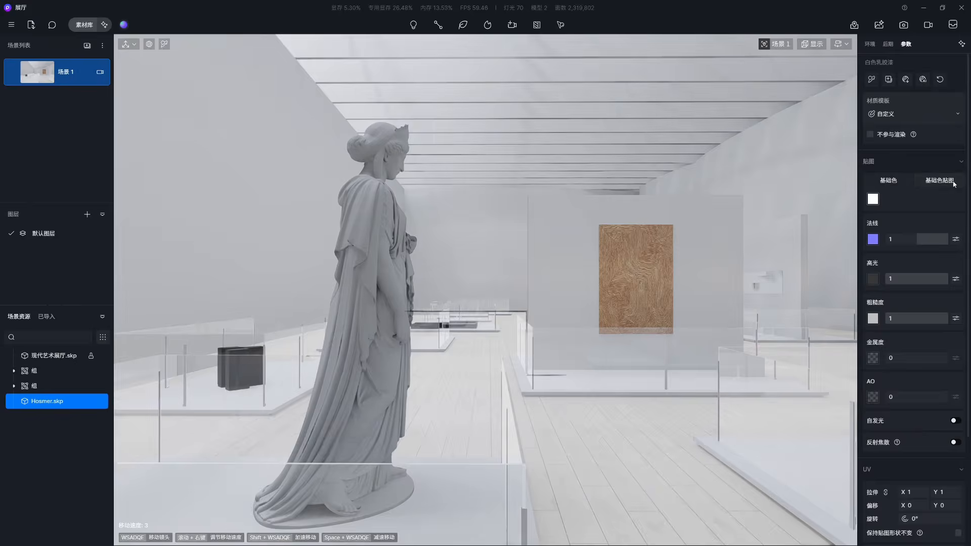
{"action": "key", "text": "Escape"}
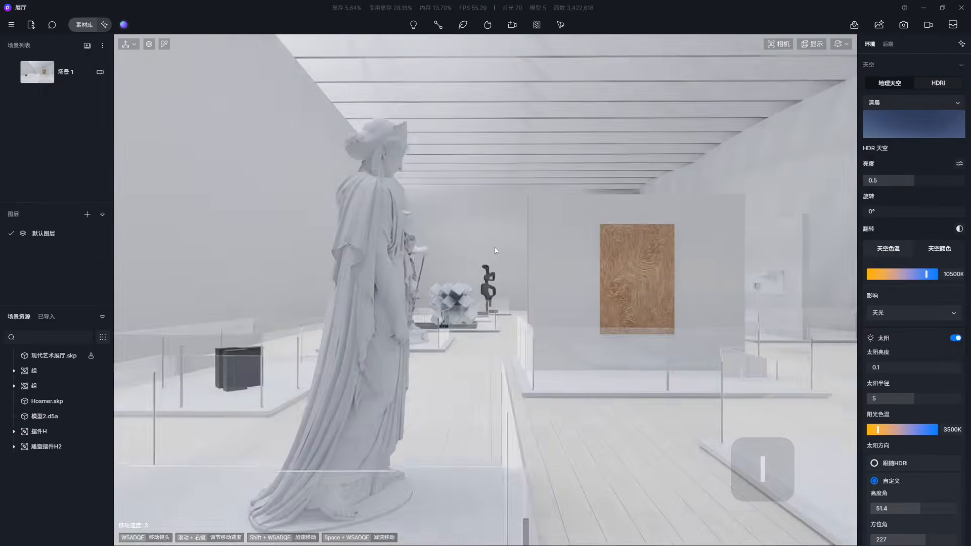
- Return to scene 1 and update the saved scene so that it includes the white statue
{"action": "key", "text": "i"}
{"action": "key", "text": "Escape"}
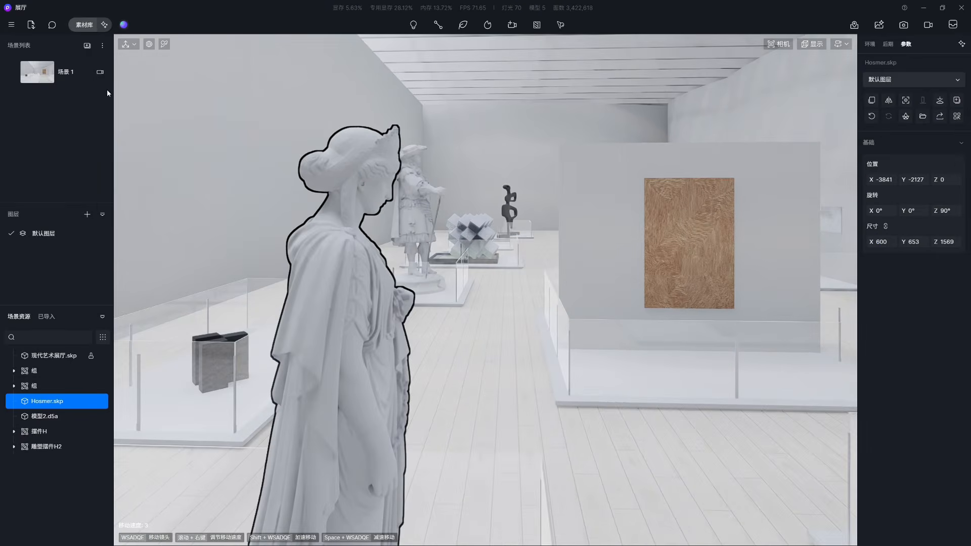
{"action": "left_click", "coordinate": [79, 81]}
{"action": "key", "text": "o"}
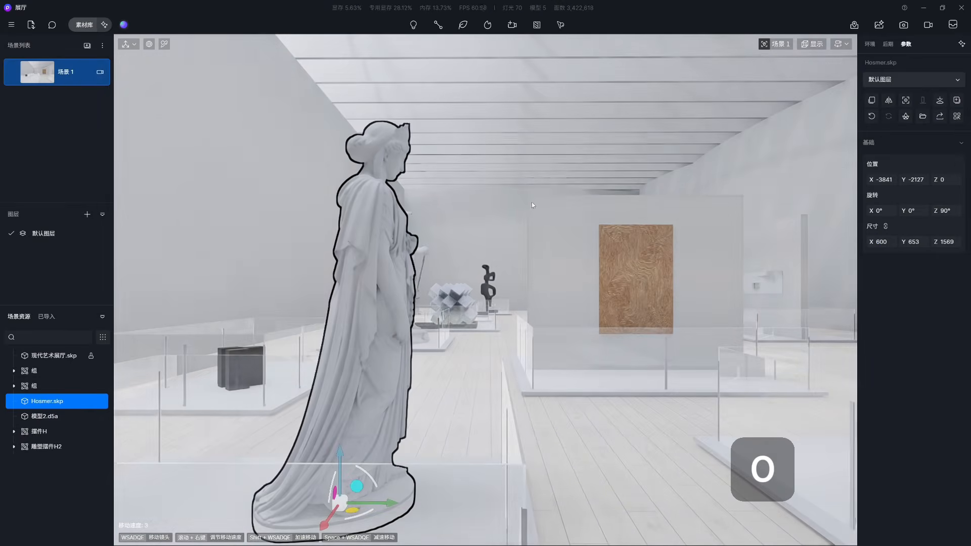
{"action": "left_click", "coordinate": [776, 44]}
{"action": "left_click", "coordinate": [762, 80]}
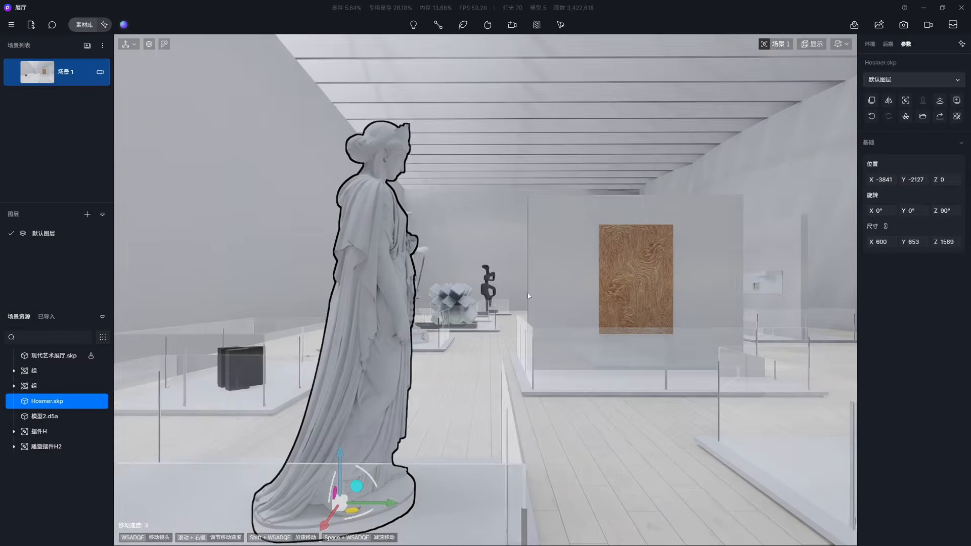
{"action": "key", "text": "Escape"}
{"action": "left_click", "coordinate": [16, 74]}
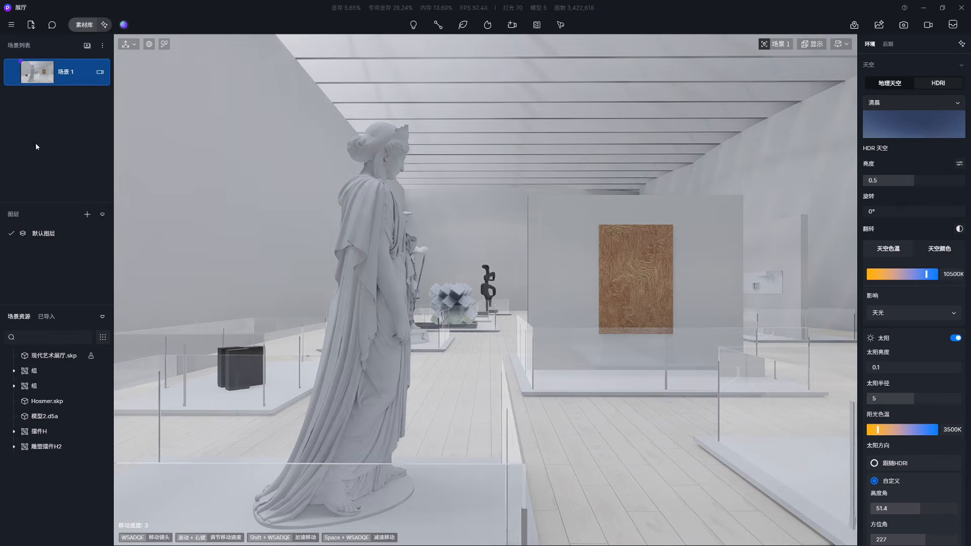
- Add a spotlight at the top of the wooden artwork on the display wall
{"action": "key", "text": "w"}
{"action": "right_click_drag", "start_coordinate": [597, 339], "coordinate": [814, 294]}
{"action": "key", "text": "w"}
{"action": "left_click", "coordinate": [414, 30]}
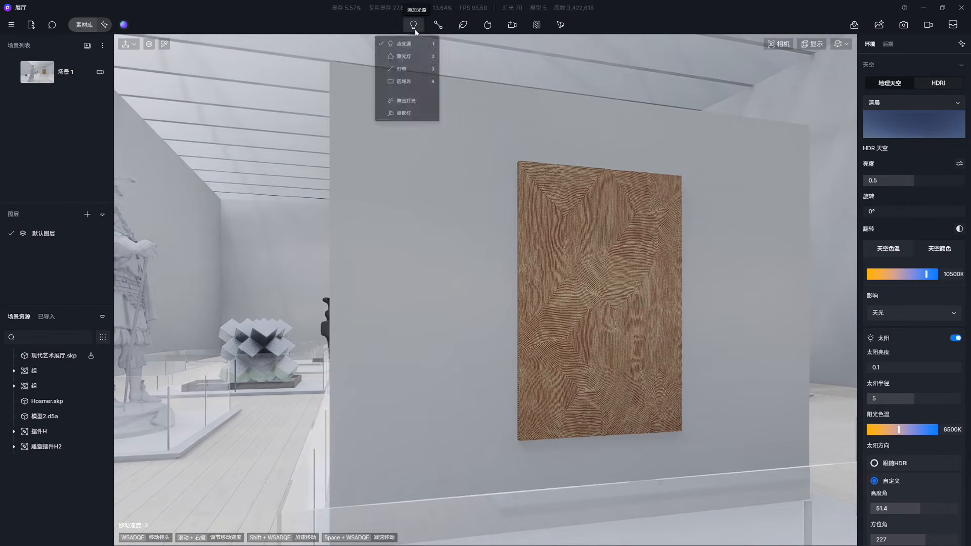
{"action": "left_click", "coordinate": [410, 60]}
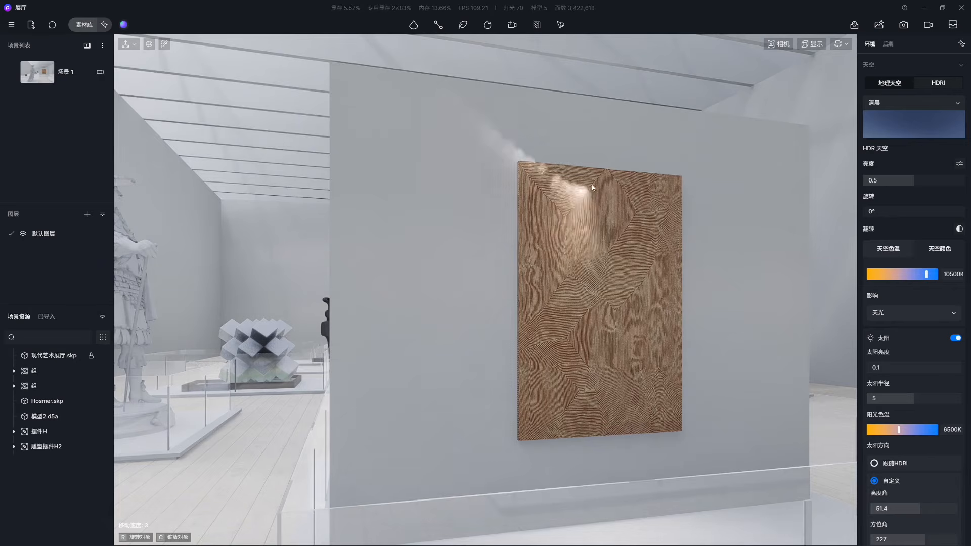
{"action": "left_click", "coordinate": [605, 175]}
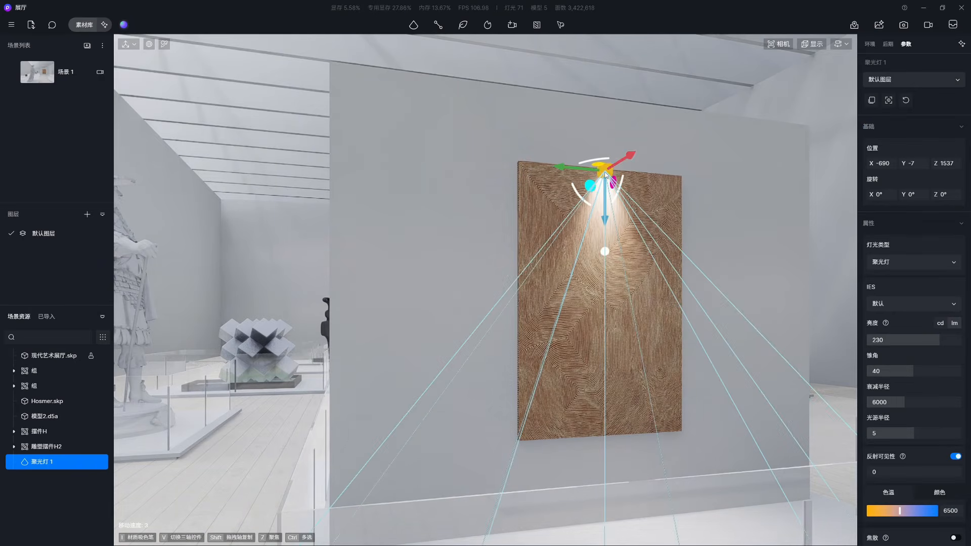
- Move the spotlight out from the wall to X -795, raise it to Z 1710, and aim it down at the artwork
{"action": "left_click_drag", "start_coordinate": [625, 161], "coordinate": [639, 153]}
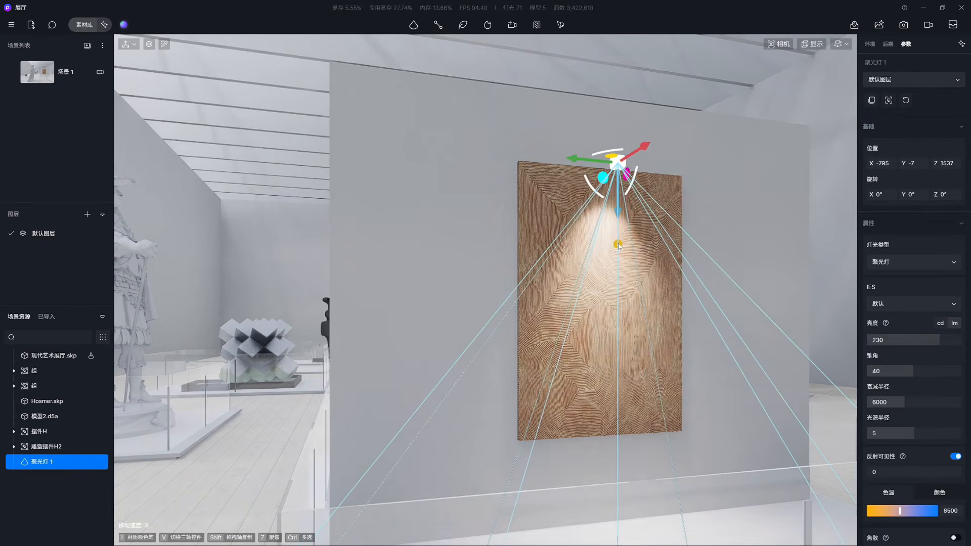
{"action": "left_click_drag", "start_coordinate": [618, 247], "coordinate": [612, 354]}
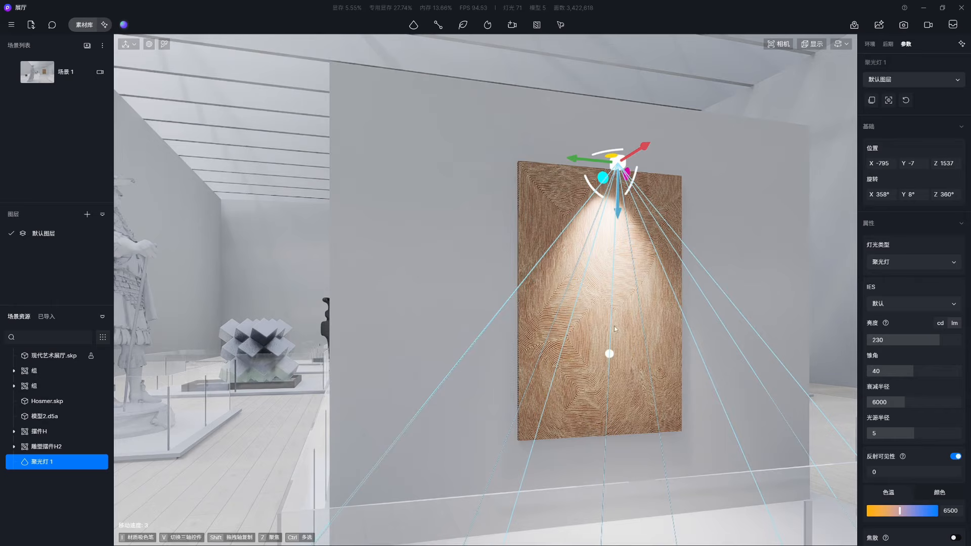
{"action": "left_click_drag", "start_coordinate": [619, 216], "coordinate": [636, 177]}
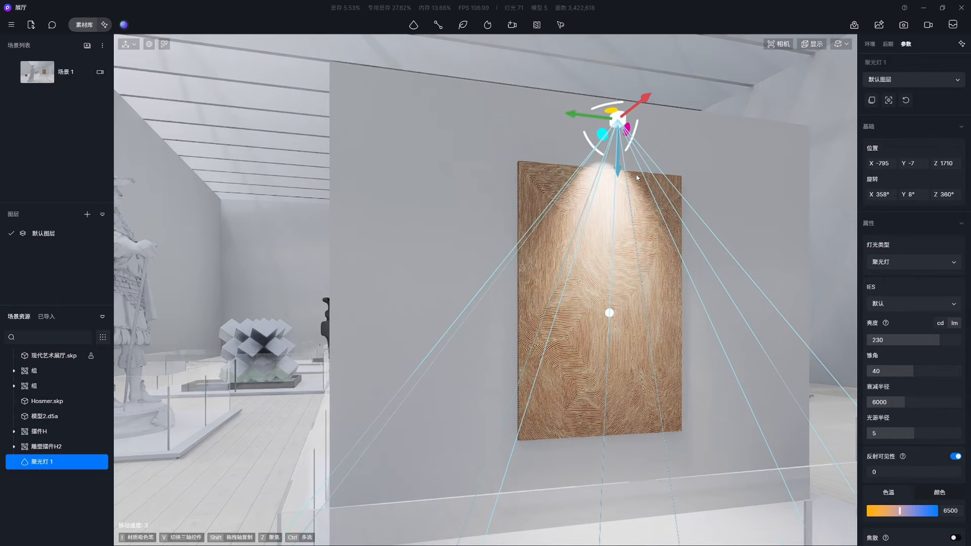
- Load the custom IES profile 5_7 for the spotlight and set a warm colour temperature of 2500
{"action": "left_click", "coordinate": [941, 306]}
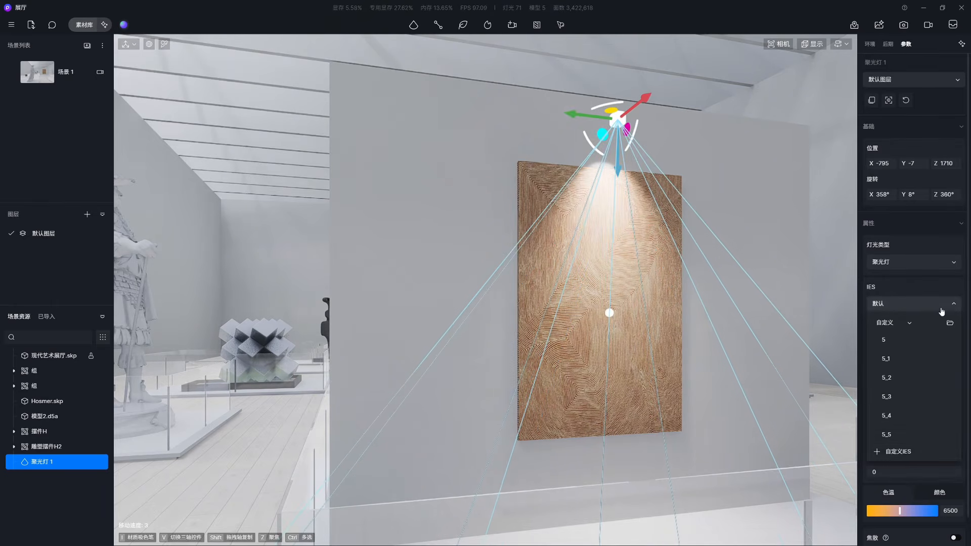
{"action": "left_click", "coordinate": [905, 452]}
{"action": "double_click", "coordinate": [160, 117]}
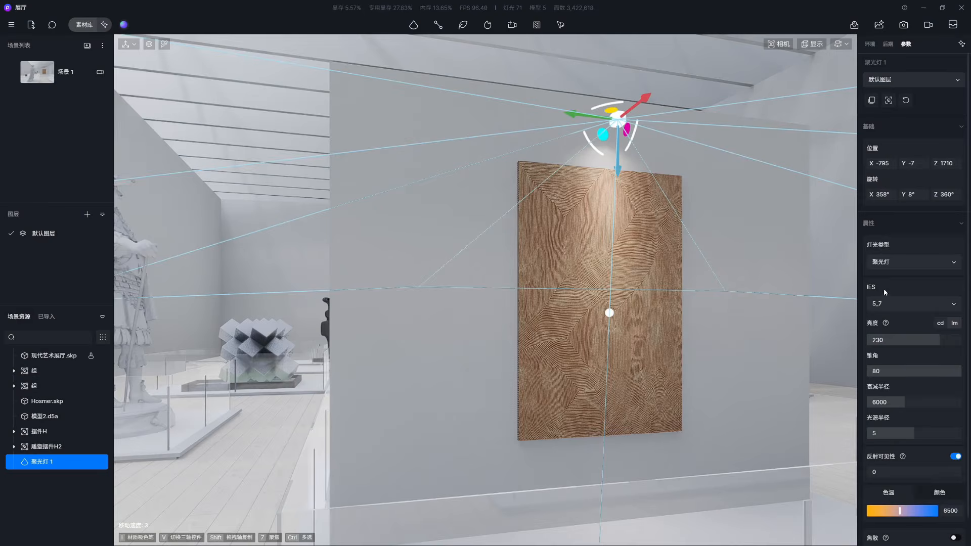
{"action": "left_click", "coordinate": [891, 340]}
{"action": "left_click", "coordinate": [895, 412]}
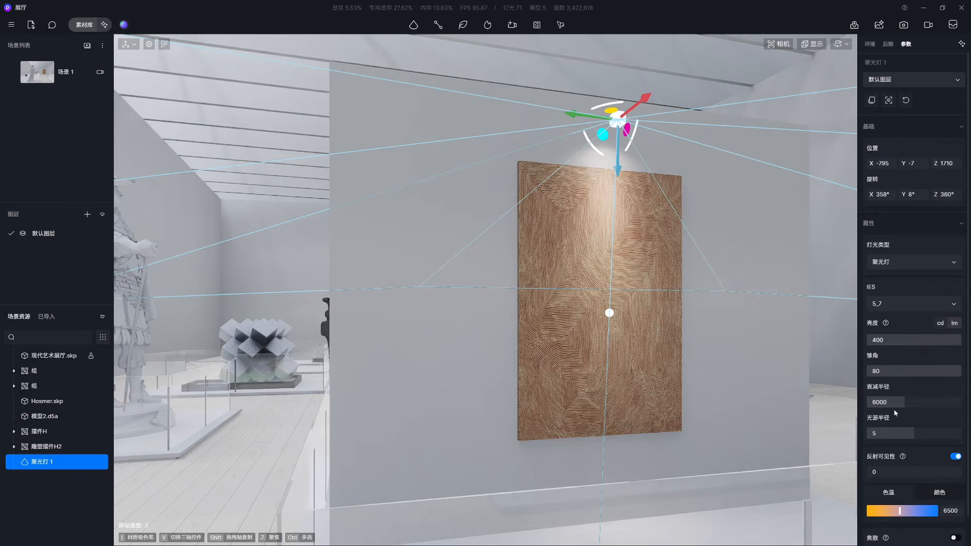
{"action": "type", "text": "2500"}
{"action": "left_click", "coordinate": [953, 510]}
{"action": "left_click", "coordinate": [614, 253]}
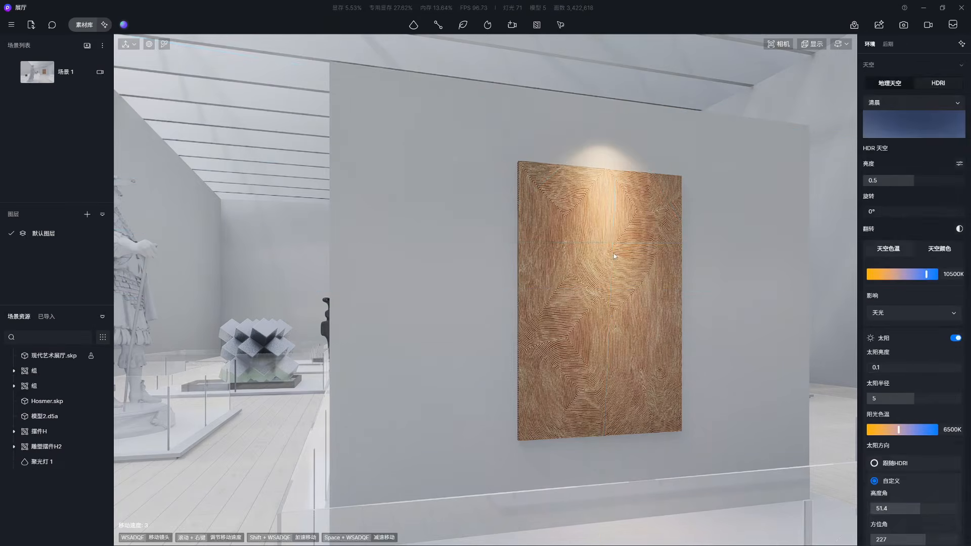
- Nudge the spotlight sideways to centre it above the wooden artwork, and return to scene 1
{"action": "middle_click_drag", "start_coordinate": [614, 254], "coordinate": [566, 254]}
{"action": "left_click", "coordinate": [600, 114]}
{"action": "left_click_drag", "start_coordinate": [549, 114], "coordinate": [542, 114]}
{"action": "left_click", "coordinate": [606, 226]}
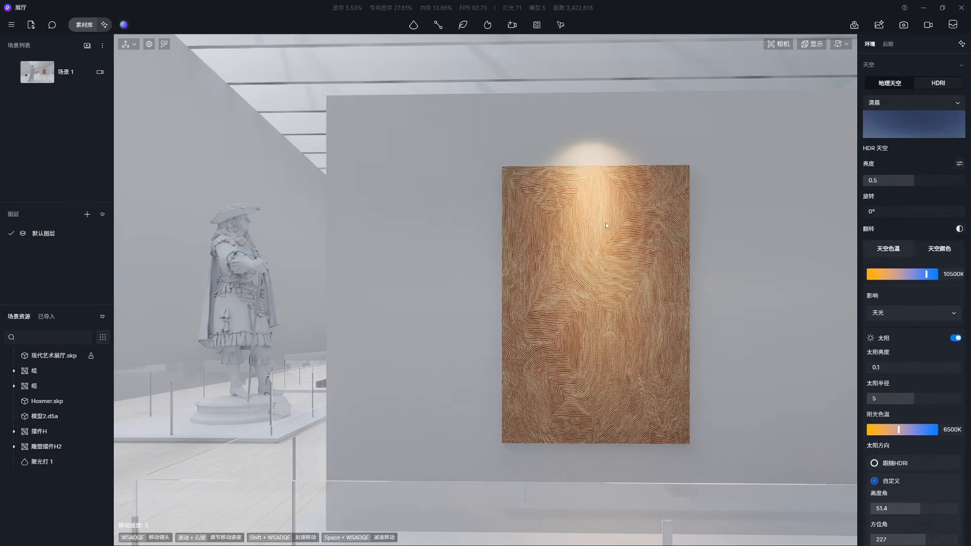
{"action": "left_click", "coordinate": [65, 84]}
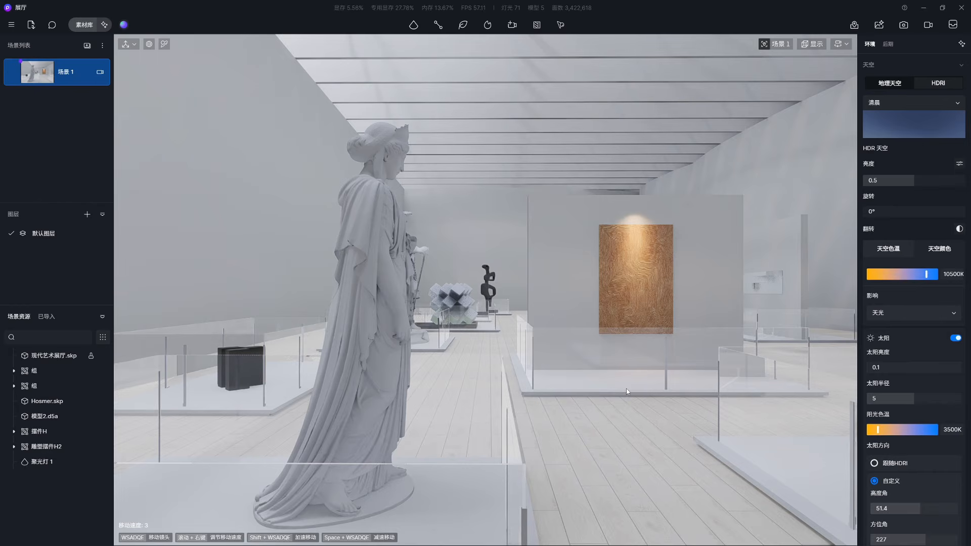
- Add a strip light on the foreground statue's platform with its light shape shown
{"action": "right_click_drag", "start_coordinate": [626, 391], "coordinate": [571, 354]}
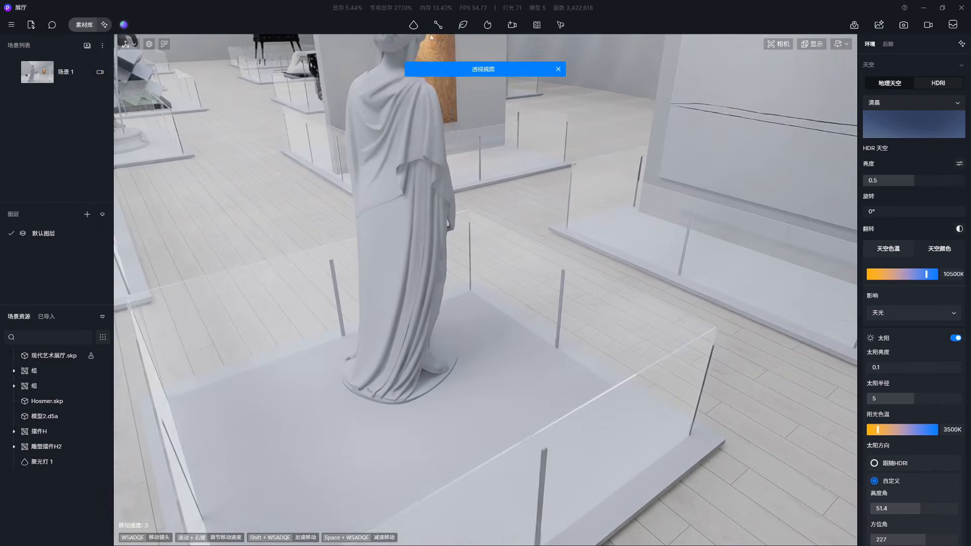
{"action": "left_click", "coordinate": [413, 25]}
{"action": "left_click", "coordinate": [407, 75]}
{"action": "left_click", "coordinate": [503, 348]}
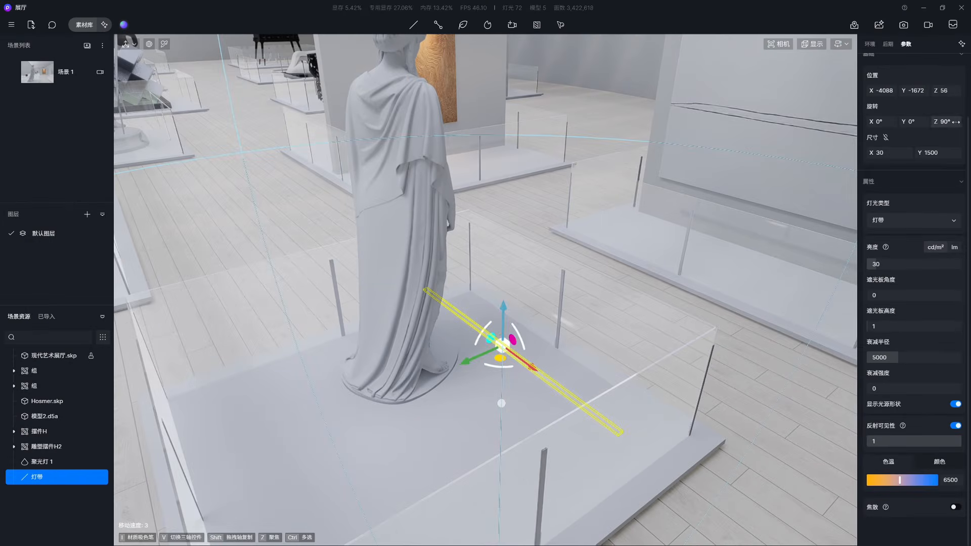
- Line the display platforms' edges with copies of the strip light and set their colour temperature to 3500
{"action": "left_click_drag", "start_coordinate": [483, 330], "coordinate": [569, 324]}
{"action": "left_click_drag", "start_coordinate": [525, 363], "coordinate": [550, 381]}
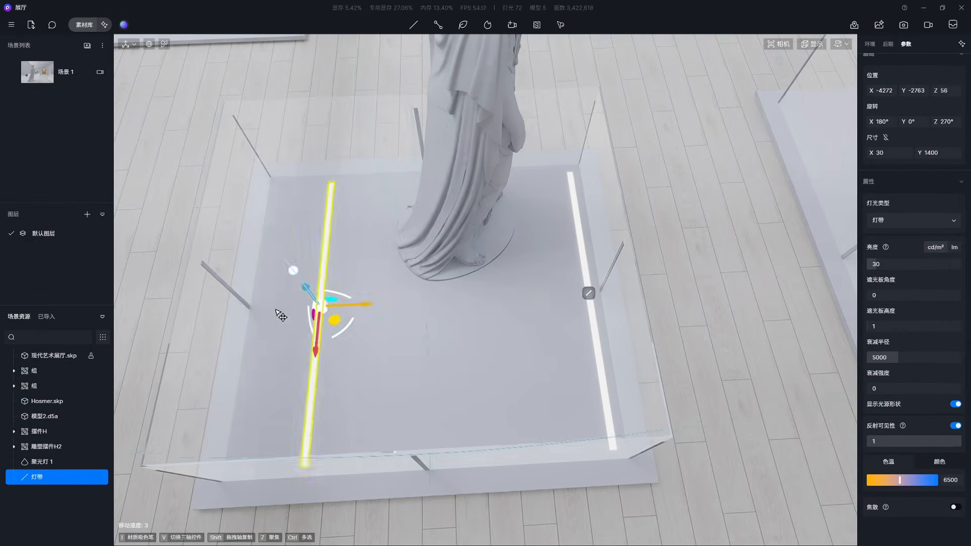
{"action": "left_click_drag", "start_coordinate": [336, 347], "coordinate": [435, 446]}
{"action": "scroll", "coordinate": [504, 269], "scroll_direction": "up", "scroll_amount": 5}
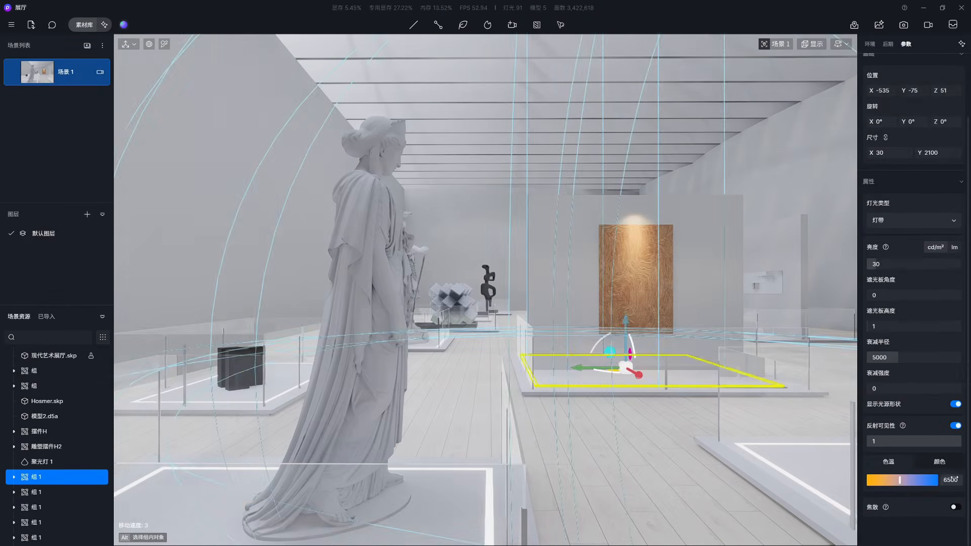
{"action": "type", "text": "35"}
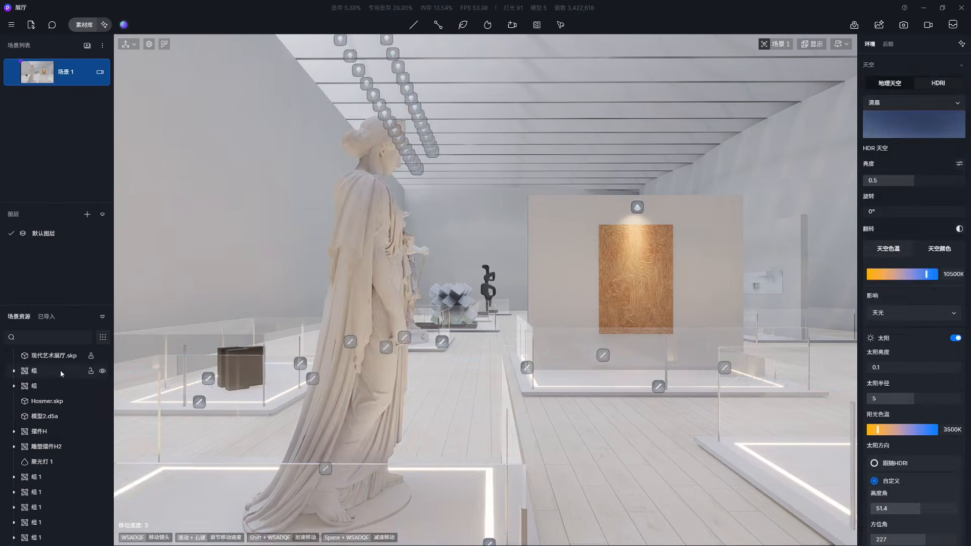
- Duplicate the two ceiling point-light groups and return to scene 1
{"action": "left_click", "coordinate": [62, 373]}
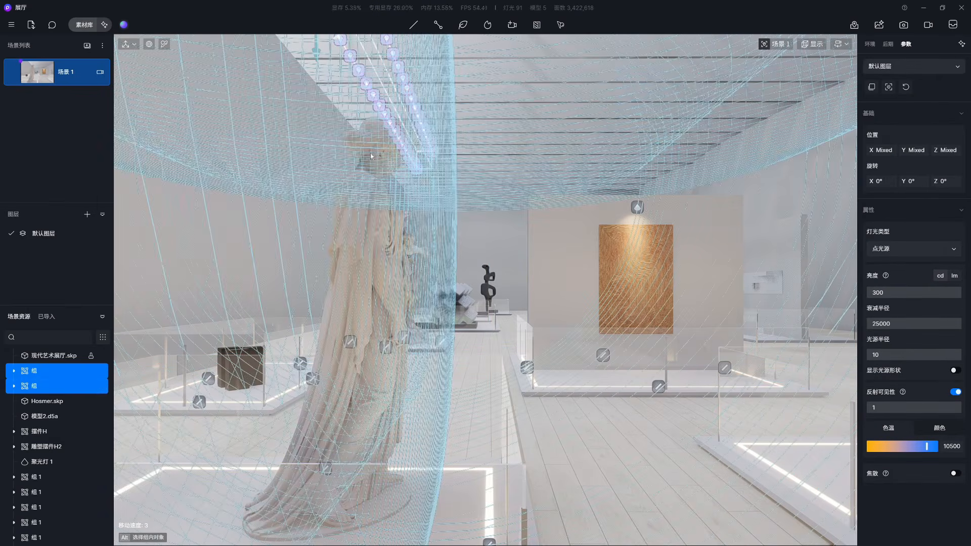
{"action": "key", "text": "Escape"}
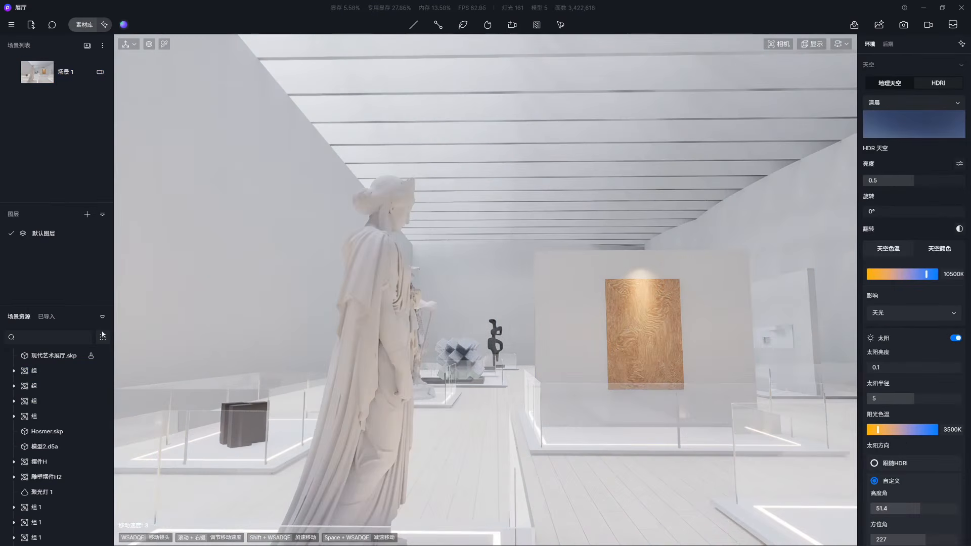
{"action": "left_click", "coordinate": [56, 72]}
{"action": "left_click", "coordinate": [776, 44]}
{"action": "left_click", "coordinate": [640, 276]}
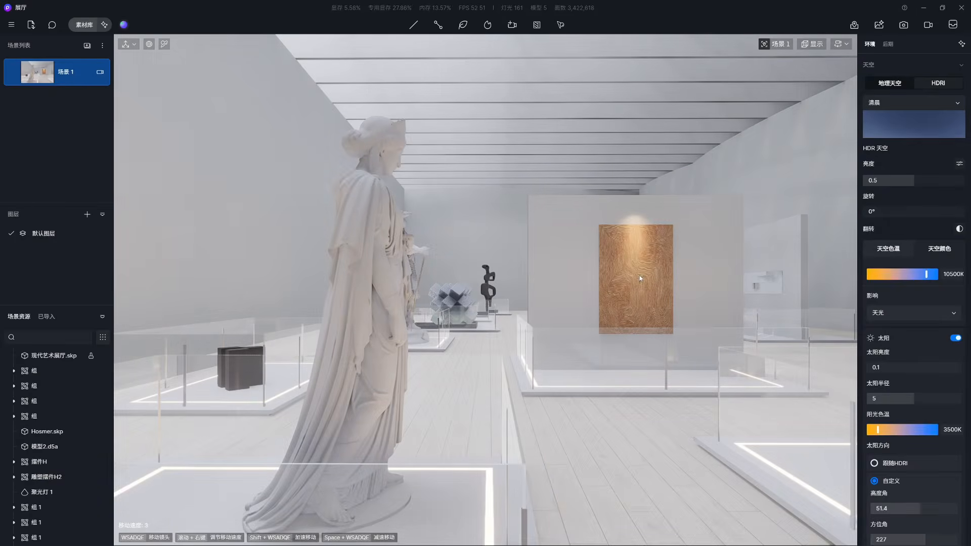
- Enable the LUT in post-processing and load the custom LUT Dream-002_2
{"action": "left_click", "coordinate": [888, 44]}
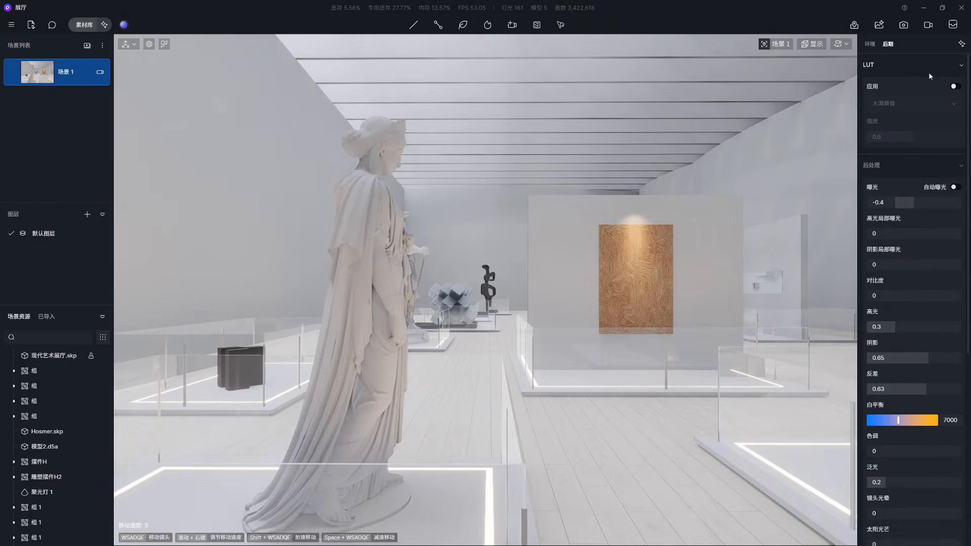
{"action": "left_click", "coordinate": [956, 87]}
{"action": "left_click", "coordinate": [949, 105]}
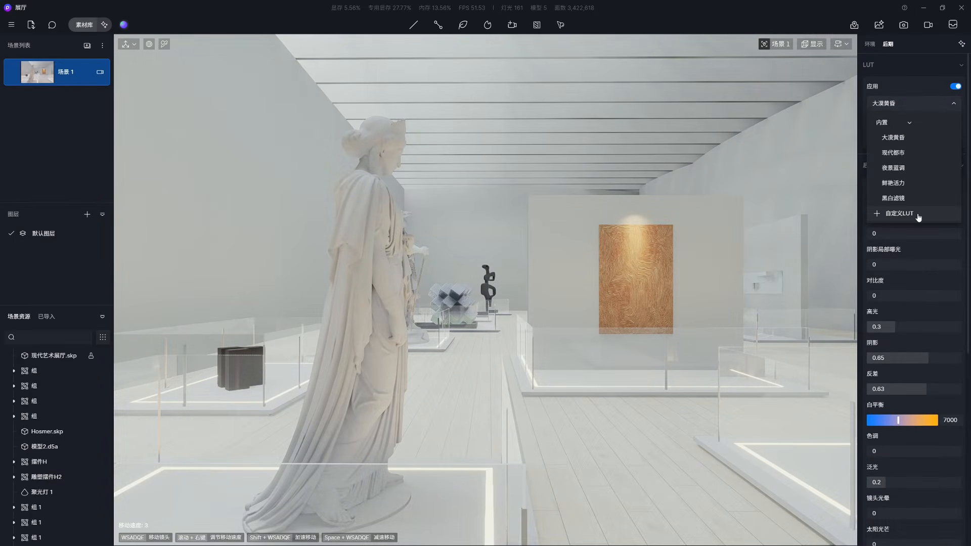
{"action": "left_click", "coordinate": [899, 214]}
{"action": "double_click", "coordinate": [146, 76]}
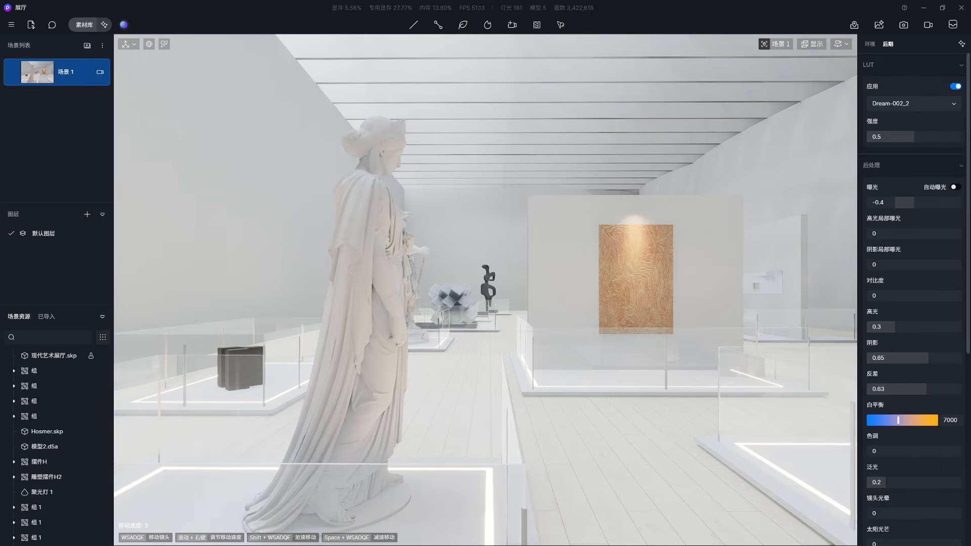
- Set the scene 1 camera's exposure to -0.5
{"action": "left_click", "coordinate": [776, 44]}
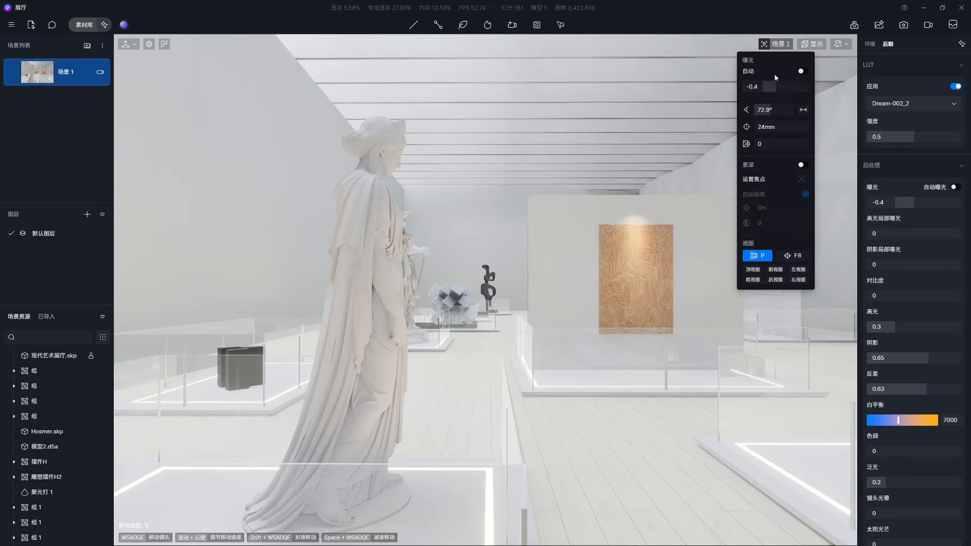
{"action": "left_click", "coordinate": [774, 89]}
{"action": "type", "text": "-0.5"}
{"action": "key", "text": "Return"}
{"action": "left_click", "coordinate": [769, 49]}
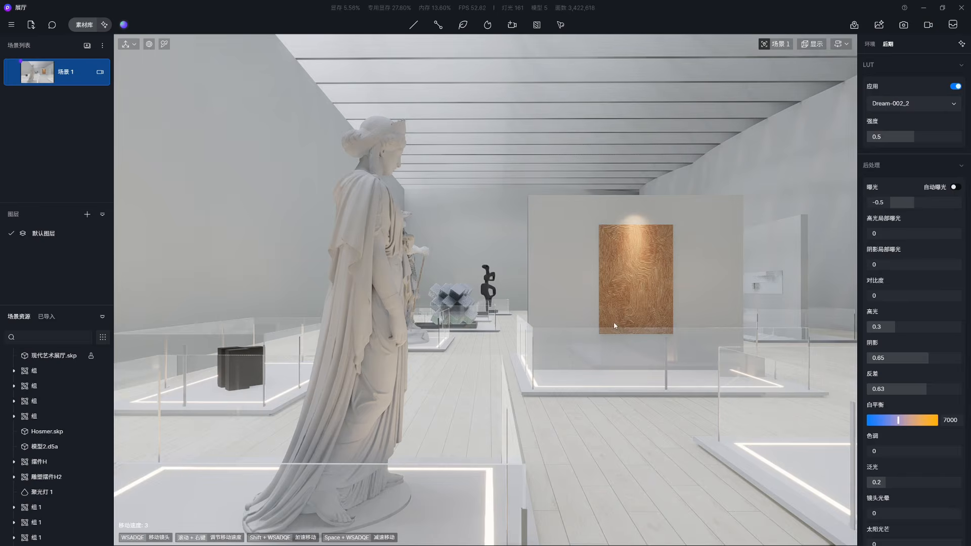
- Pick the wooden artwork's material and replace its base colour map with the image of the seated woman's portrait
{"action": "scroll", "coordinate": [914, 304], "scroll_direction": "down", "scroll_amount": 6}
{"action": "key", "text": "i"}
{"action": "left_click", "coordinate": [635, 283]}
{"action": "left_click", "coordinate": [872, 199]}
{"action": "scroll", "coordinate": [51, 157], "scroll_direction": "up", "scroll_amount": 3}
{"action": "left_click", "coordinate": [38, 126]}
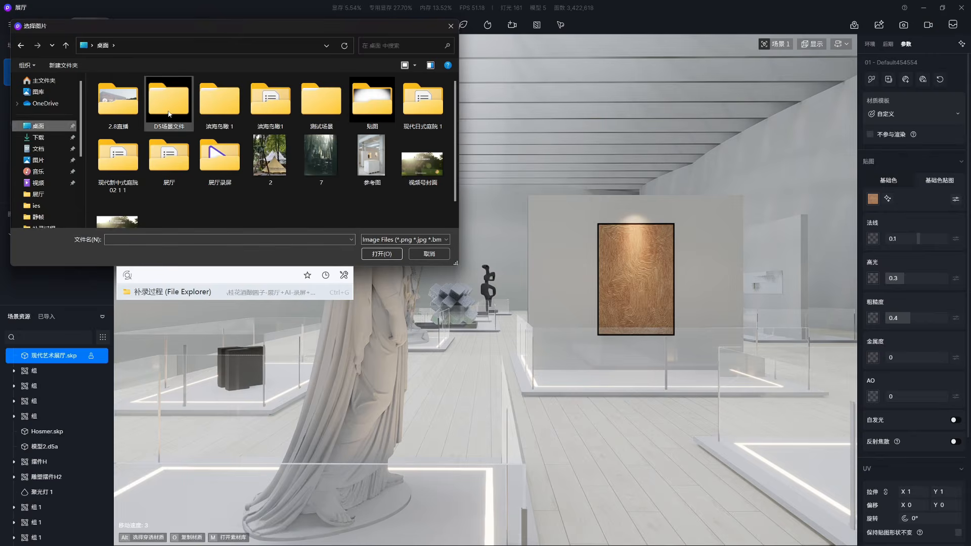
{"action": "double_click", "coordinate": [170, 114]}
{"action": "double_click", "coordinate": [273, 101]}
- Fit the painting to its frame with UV stretch X 0.9, Y 1.008 and a Y offset of 0.01
{"action": "scroll", "coordinate": [933, 355], "scroll_direction": "down", "scroll_amount": 3}
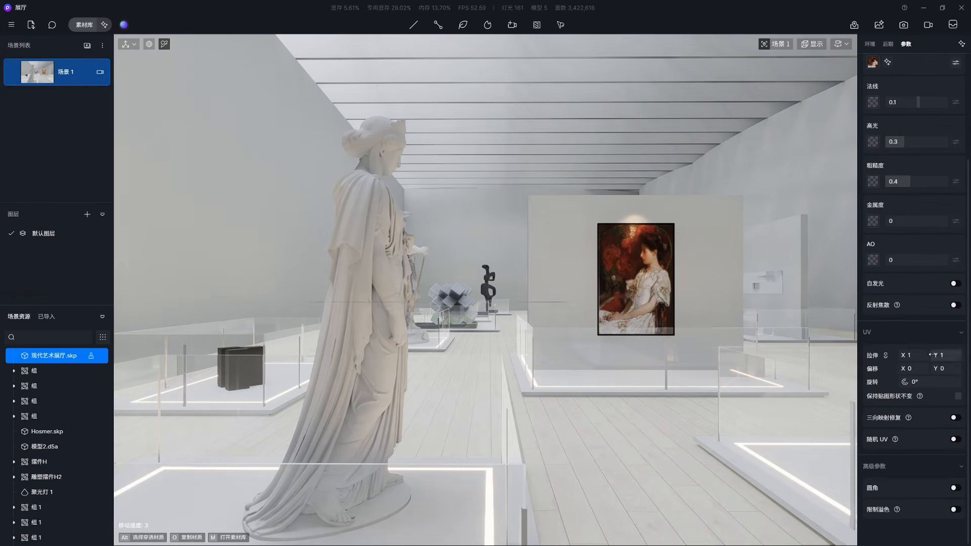
{"action": "type", "text": "9"}
{"action": "key", "text": "Return"}
{"action": "left_click", "coordinate": [635, 264]}
{"action": "left_click", "coordinate": [636, 273]}
{"action": "left_click", "coordinate": [636, 279]}
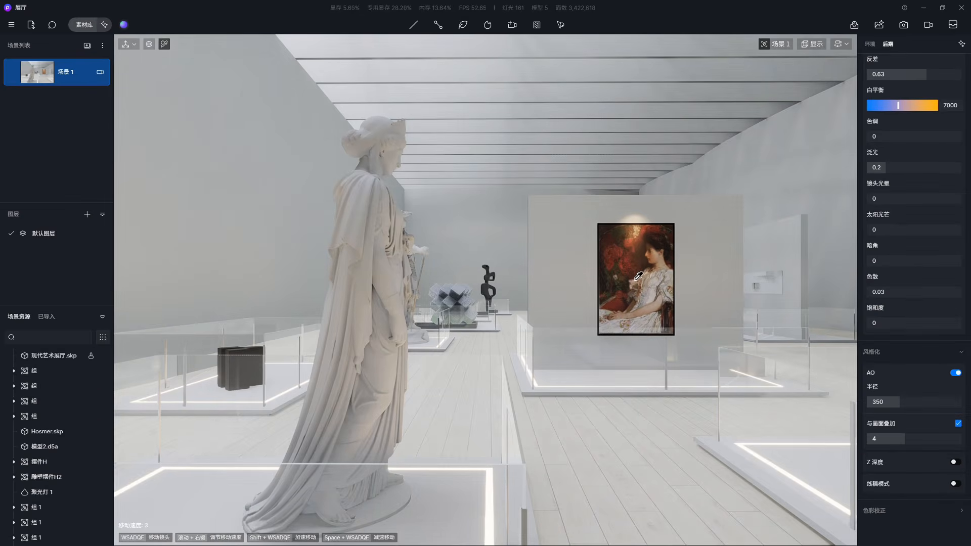
- Pick the painting's material and generate its missing texture maps with AI
{"action": "left_click", "coordinate": [639, 276]}
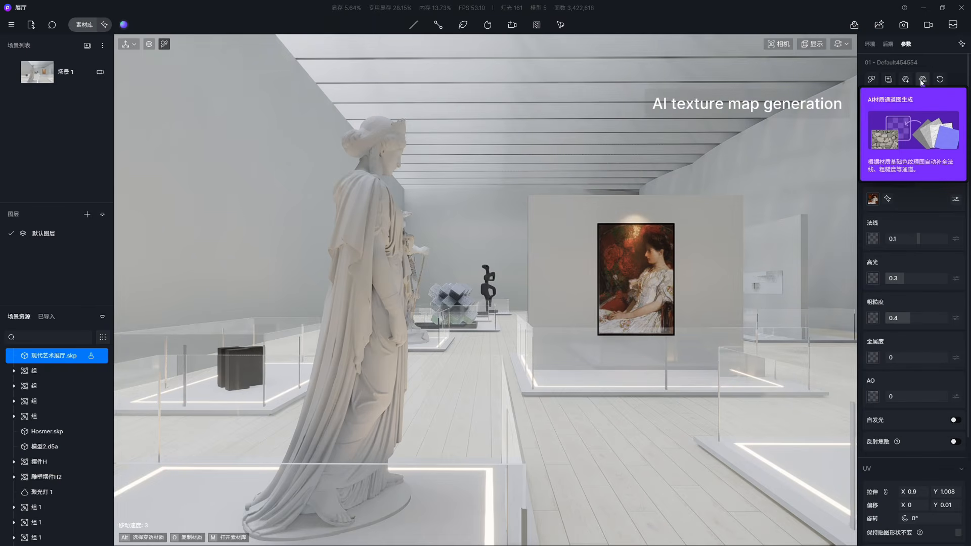
{"action": "left_click", "coordinate": [922, 80]}
{"action": "key", "text": "Escape"}
- Lower the spotlight above the painting slightly and go in for a close side view of the artwork
{"action": "key", "text": "w"}
{"action": "key", "text": "d"}
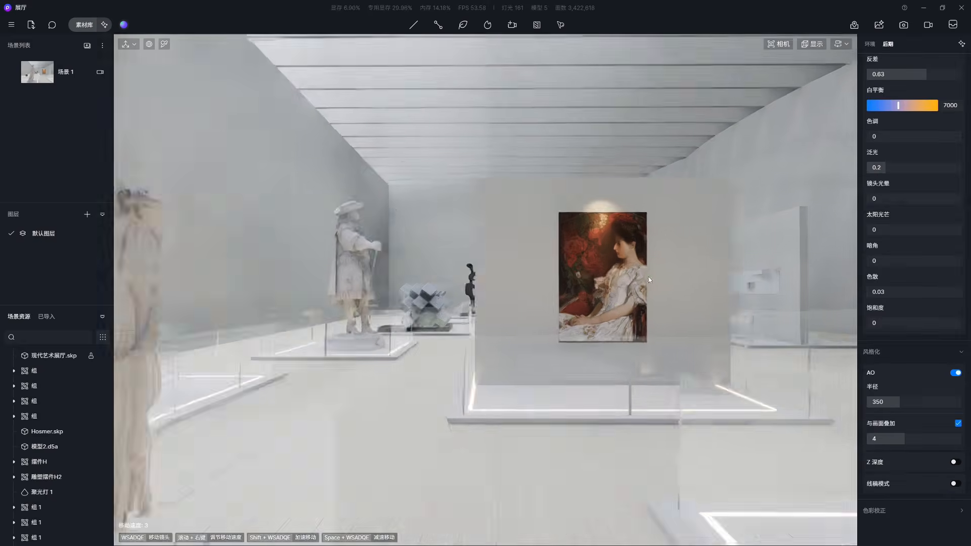
{"action": "right_click_drag", "start_coordinate": [648, 278], "coordinate": [537, 118]}
{"action": "left_click", "coordinate": [456, 86]}
{"action": "left_click_drag", "start_coordinate": [458, 122], "coordinate": [458, 147]}
{"action": "key", "text": "Escape"}
{"action": "key", "text": "d"}
{"action": "right_click_drag", "start_coordinate": [501, 271], "coordinate": [485, 272]}
- Pick the painting's material and switch the viewport to the white-model display mode to examine the lighting on it
{"action": "left_click", "coordinate": [485, 272]}
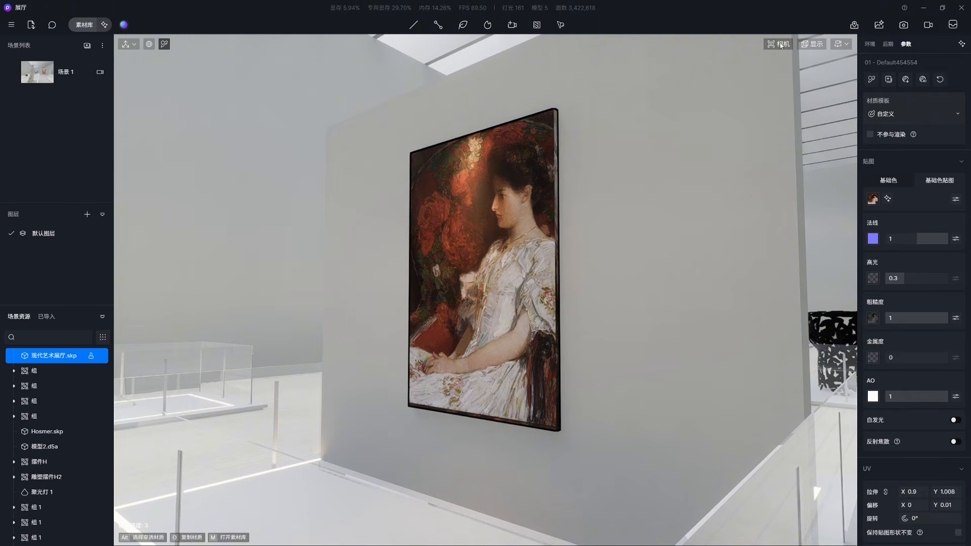
{"action": "left_click", "coordinate": [812, 44]}
{"action": "left_click", "coordinate": [821, 110]}
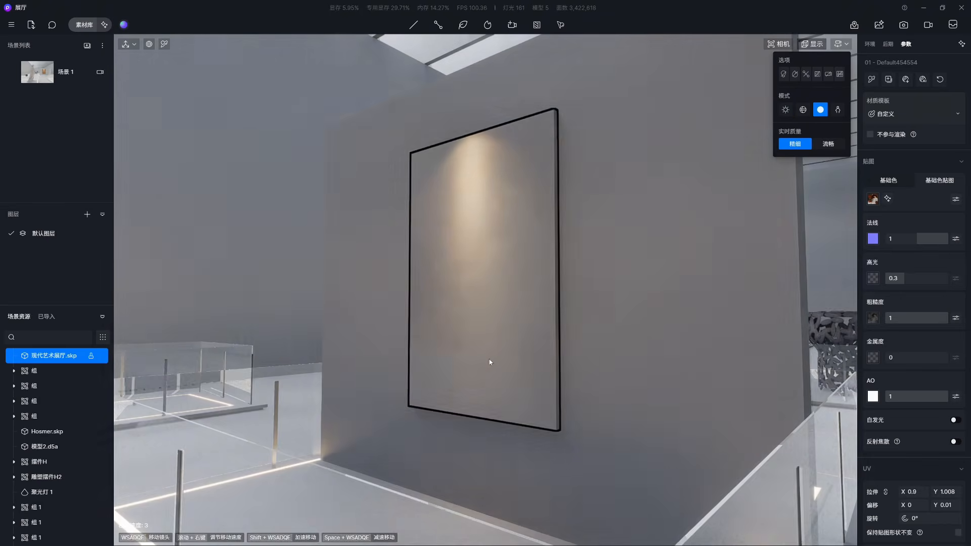
- Set the painting's normal map strength to -1 and return the viewport to the lit display mode
{"action": "scroll", "coordinate": [490, 359], "scroll_direction": "up", "scroll_amount": 5}
{"action": "scroll", "coordinate": [533, 126], "scroll_direction": "down", "scroll_amount": 3}
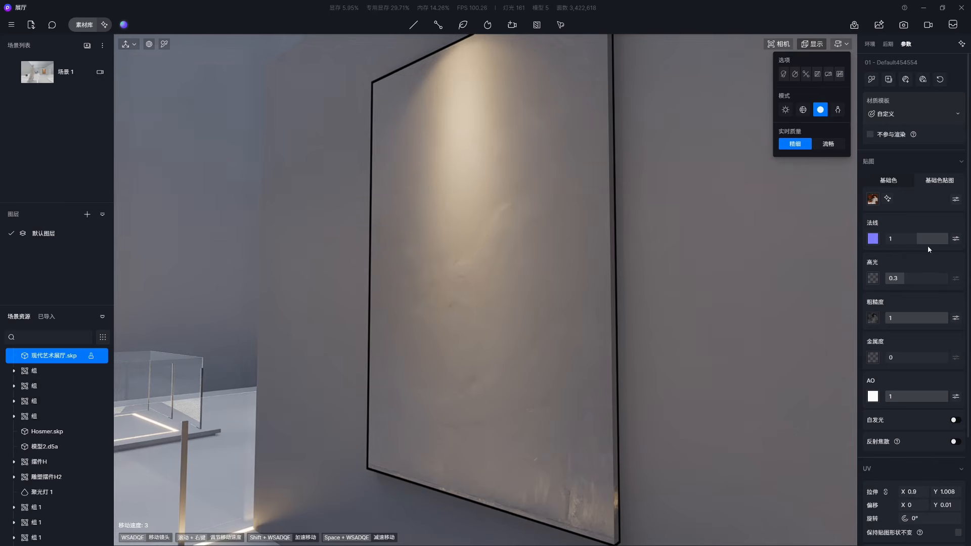
{"action": "left_click_drag", "start_coordinate": [928, 244], "coordinate": [860, 243]}
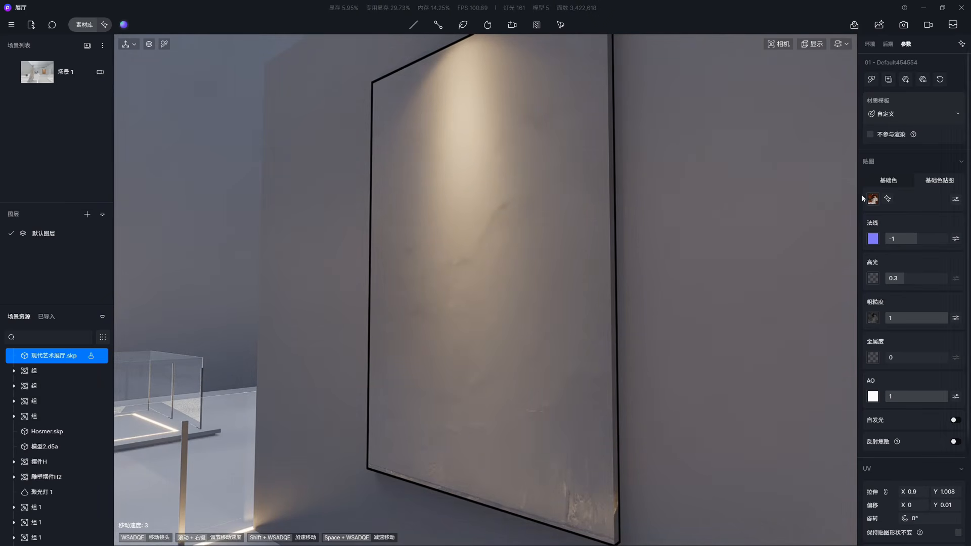
{"action": "left_click", "coordinate": [811, 45]}
{"action": "left_click", "coordinate": [786, 110]}
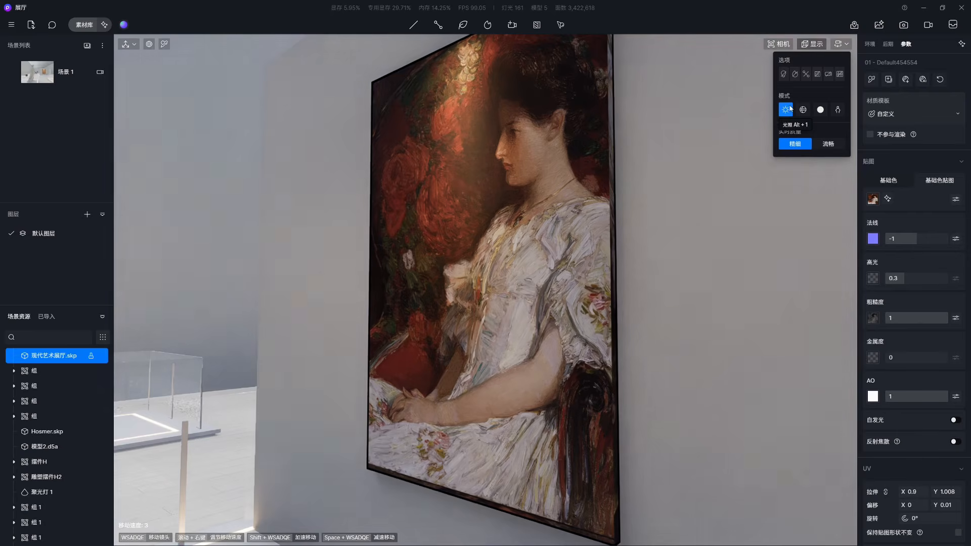
{"action": "left_click", "coordinate": [820, 45]}
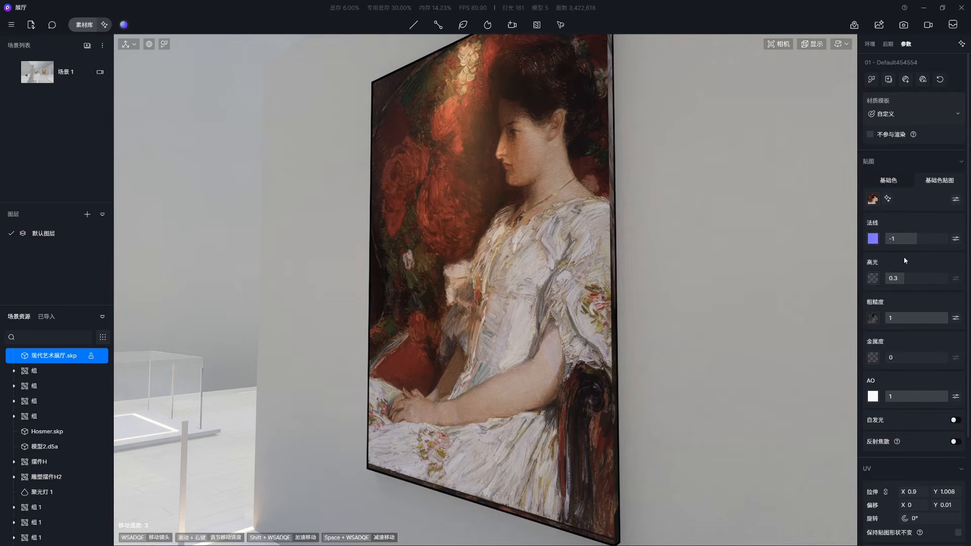
- Set the AO strength of the painting's material to 0.1
{"action": "scroll", "coordinate": [904, 265], "scroll_direction": "down", "scroll_amount": 1}
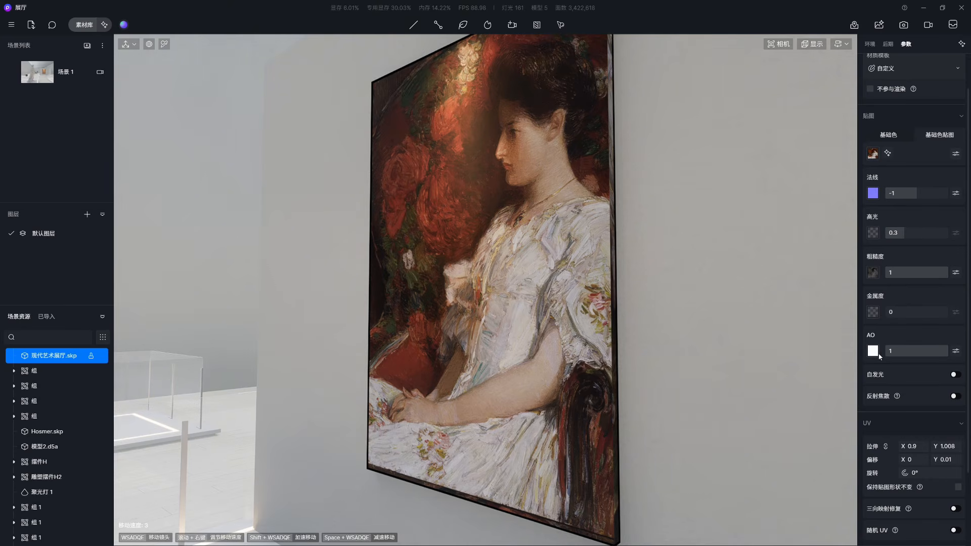
{"action": "left_click", "coordinate": [914, 350]}
{"action": "type", "text": "0.1"}
{"action": "key", "text": "Return"}
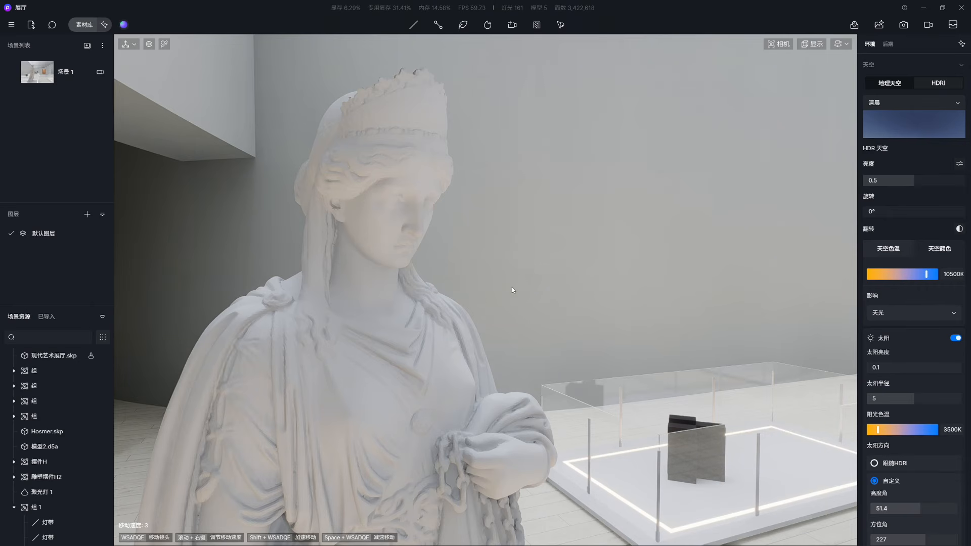
- Switch the viewport to white-model mode, pick the draped statue's material and reduce its specular and roughness
{"action": "left_click", "coordinate": [813, 45]}
{"action": "left_click", "coordinate": [820, 110]}
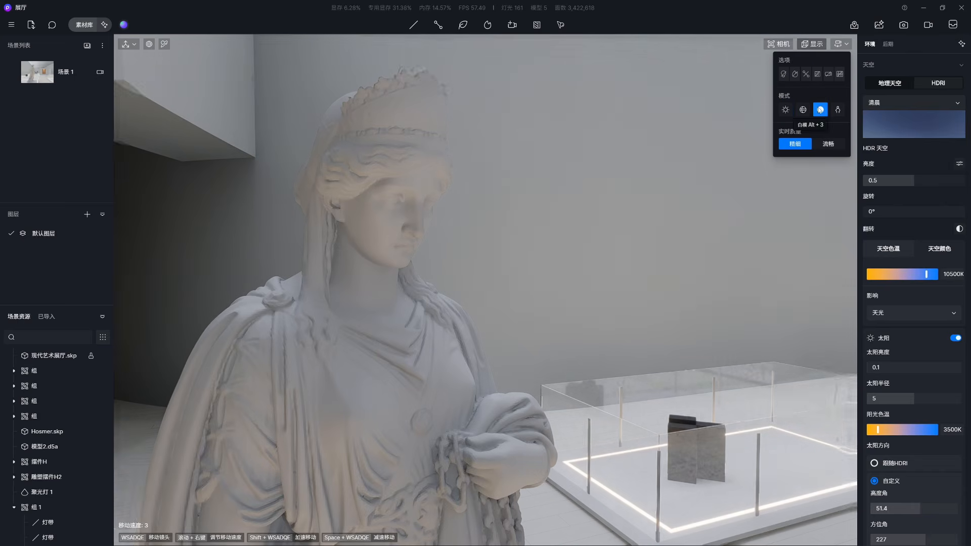
{"action": "left_click", "coordinate": [804, 46]}
{"action": "left_click", "coordinate": [457, 282]}
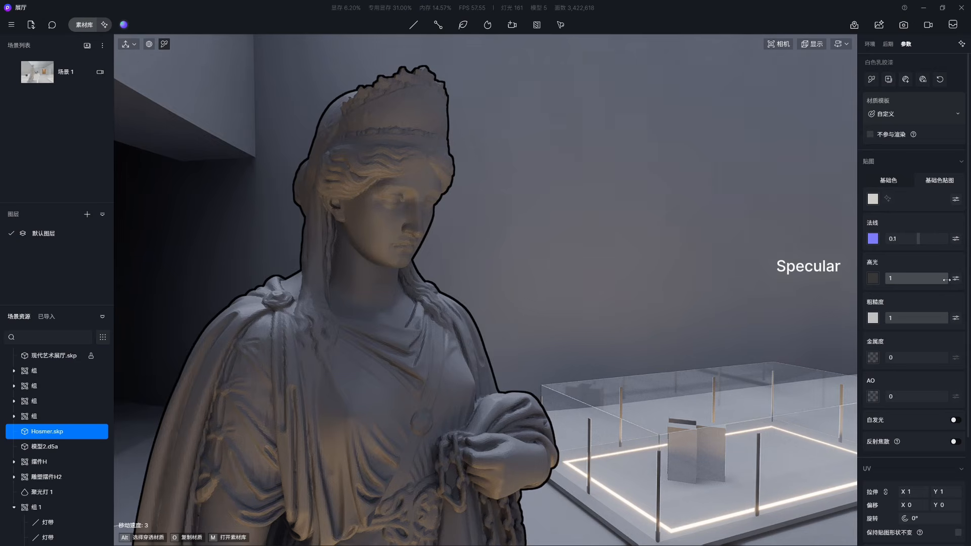
{"action": "left_click_drag", "start_coordinate": [947, 279], "coordinate": [939, 279]}
{"action": "left_click_drag", "start_coordinate": [948, 317], "coordinate": [923, 317]}
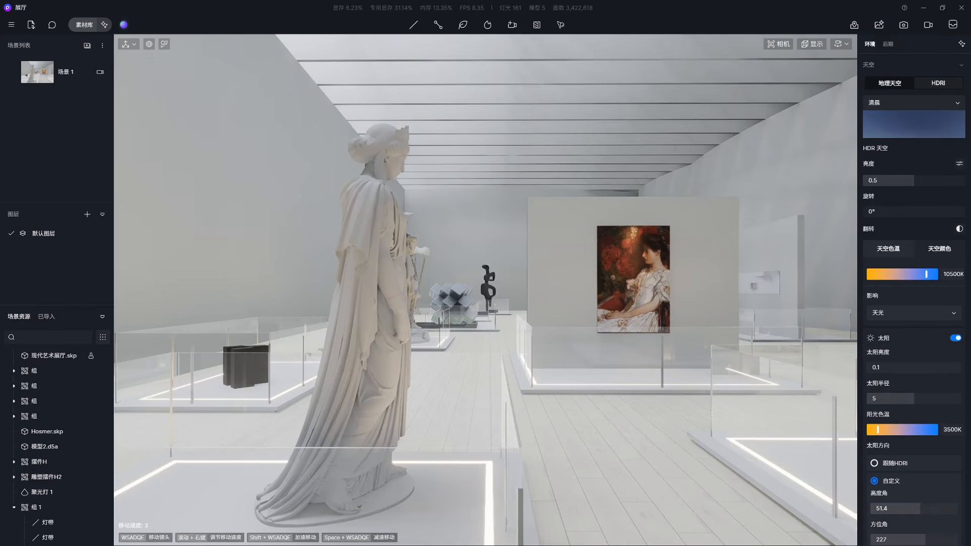
- Try post-processing with a highlight local exposure of 0.3 and a shadow local exposure of 0.05
{"action": "left_click", "coordinate": [889, 44]}
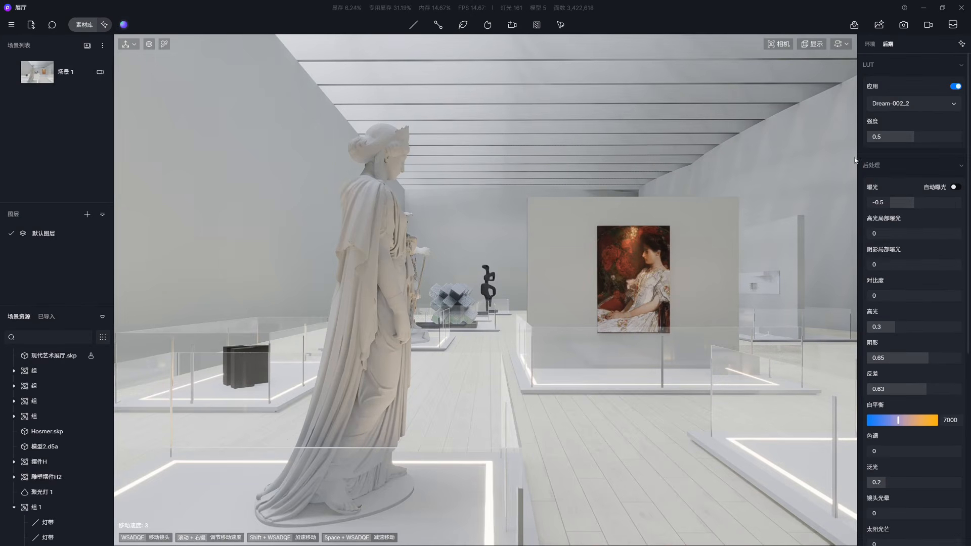
{"action": "left_click", "coordinate": [885, 265]}
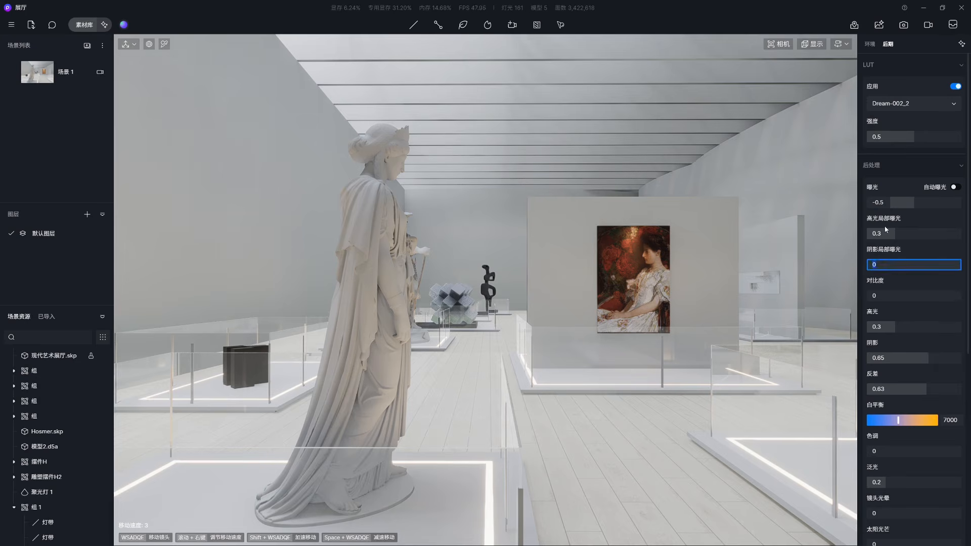
{"action": "type", "text": "0.05"}
{"action": "key", "text": "Return"}
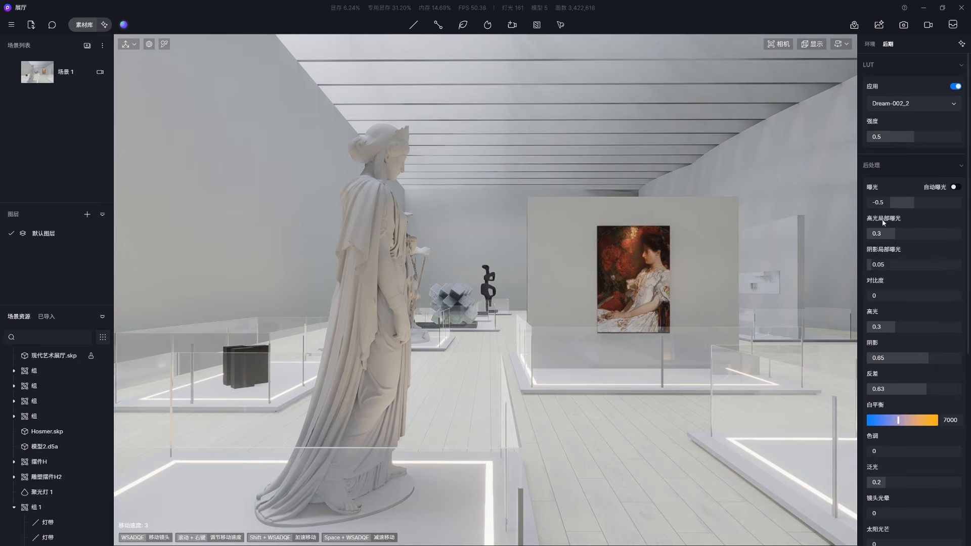
- Try a shadows value of 0.62 and a 反差 value of 0.72, and adjust the bloom
{"action": "left_click", "coordinate": [925, 359]}
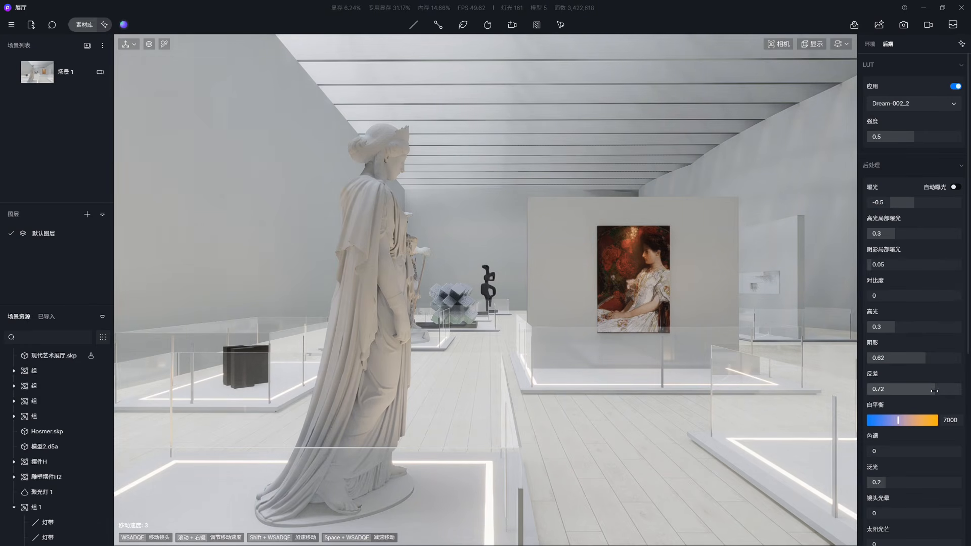
{"action": "left_click", "coordinate": [888, 481]}
{"action": "left_click_drag", "start_coordinate": [895, 481], "coordinate": [896, 481]}
{"action": "scroll", "coordinate": [930, 457], "scroll_direction": "down", "scroll_amount": 2}
{"action": "left_click", "coordinate": [902, 484]}
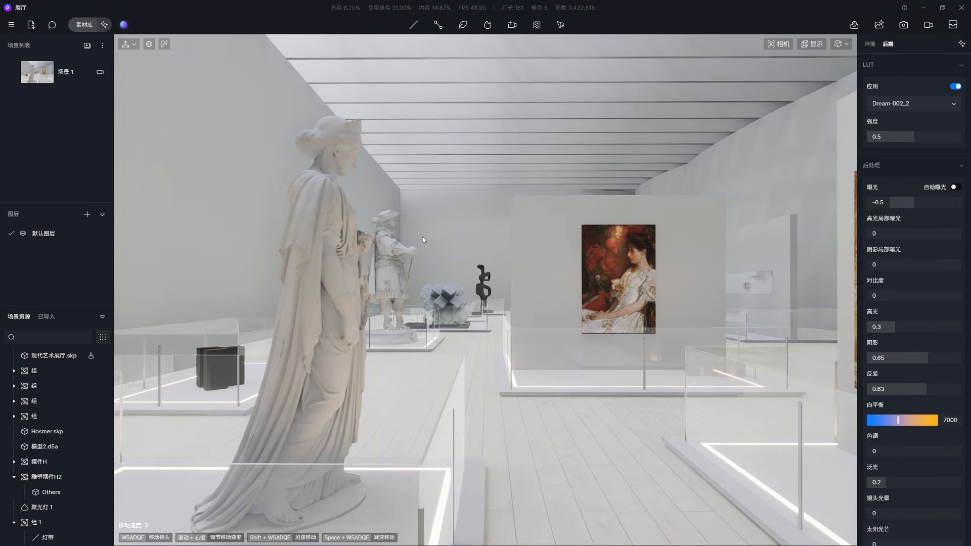
- Reframe the gallery with the draped statue and both paintings in view and update scene 1 with this view
{"action": "scroll", "coordinate": [423, 237], "scroll_direction": "down", "scroll_amount": 1}
{"action": "key", "text": "F9"}
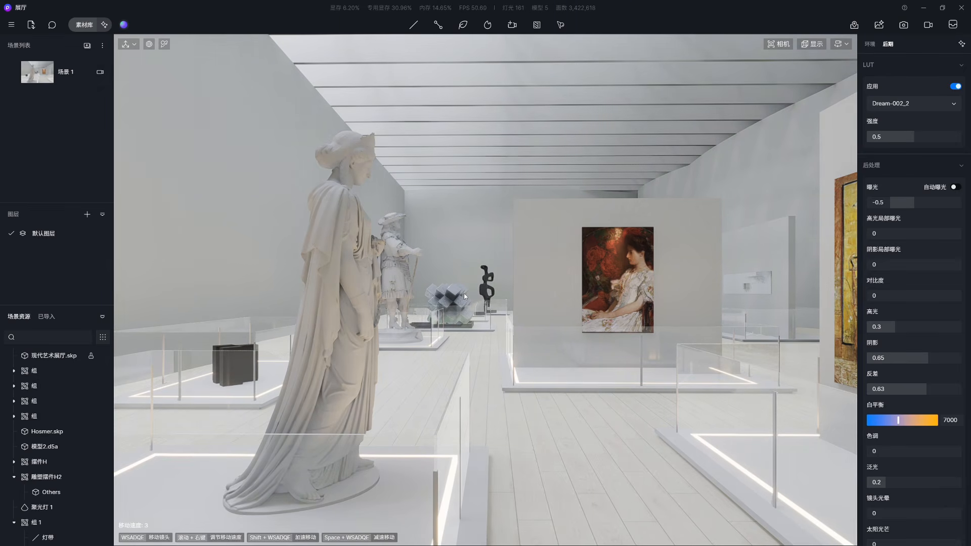
{"action": "left_click", "coordinate": [20, 77]}
- Create a video clip from the current view and a second view further forward, with a duration of 6 s
{"action": "left_click", "coordinate": [928, 24]}
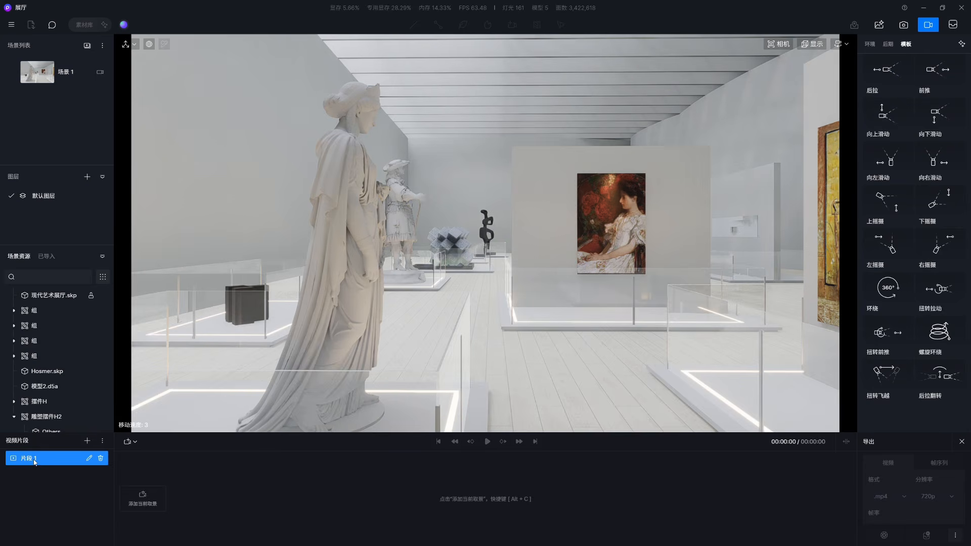
{"action": "left_click", "coordinate": [143, 499]}
{"action": "key", "text": "w"}
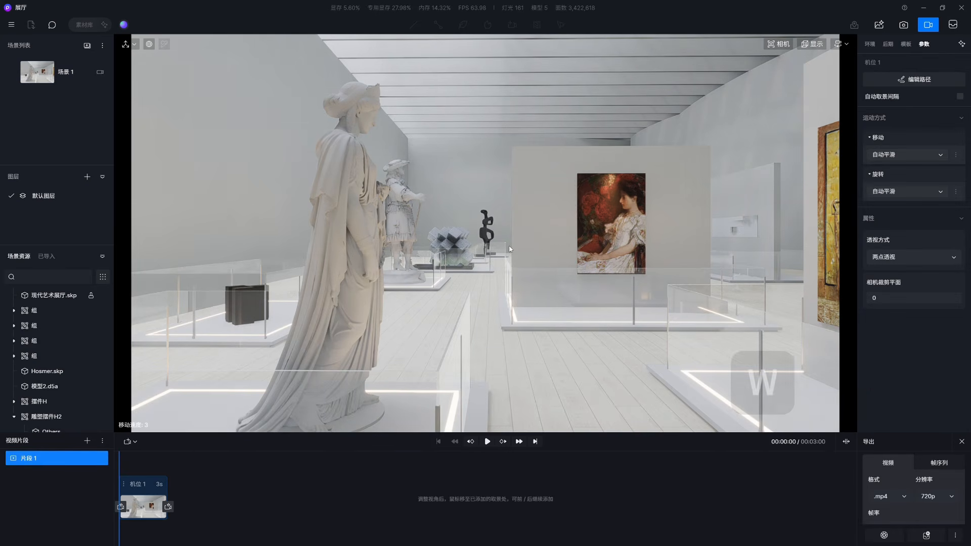
{"action": "left_click", "coordinate": [168, 506]}
{"action": "left_click_drag", "start_coordinate": [213, 471], "coordinate": [118, 471]}
{"action": "double_click", "coordinate": [201, 485]}
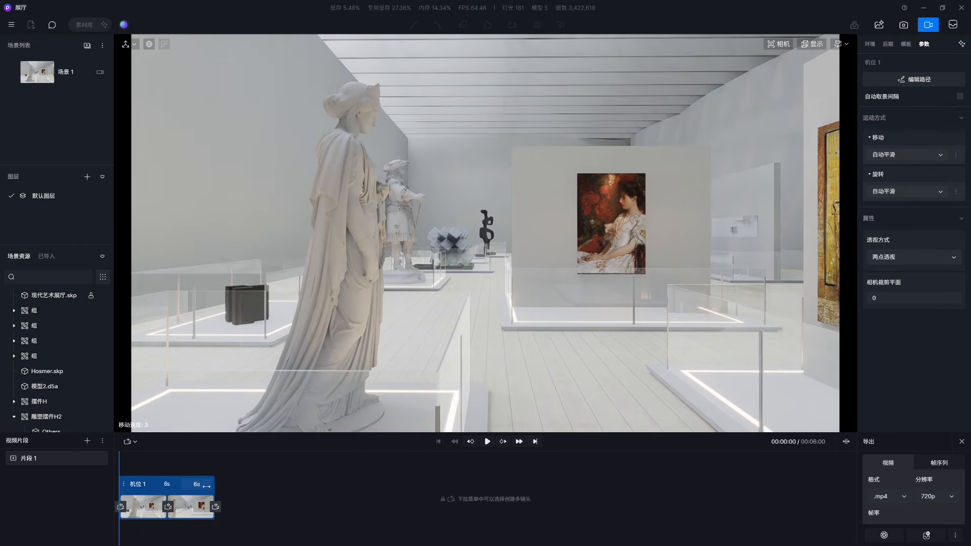
- Add another video clip and apply the push-in (前推) camera template to it
{"action": "left_click", "coordinate": [87, 441]}
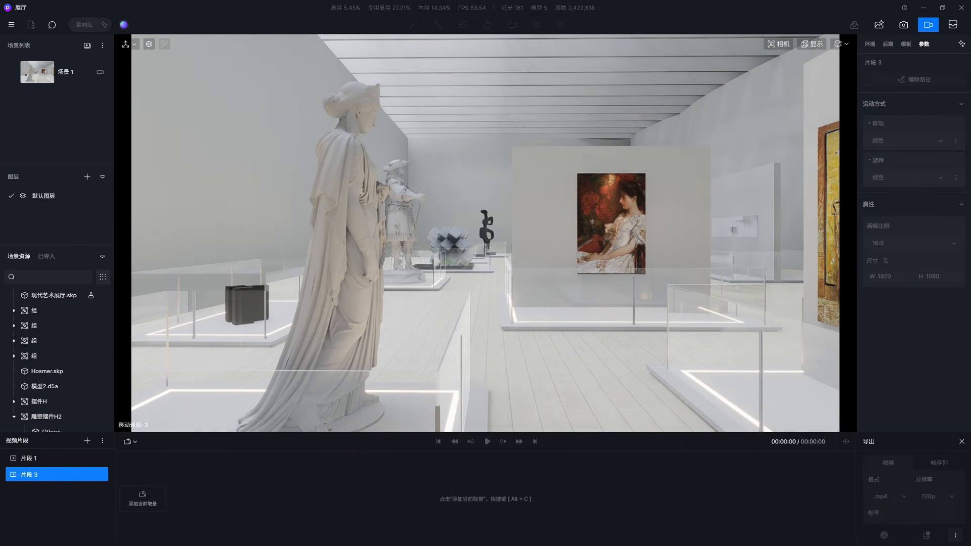
{"action": "left_click", "coordinate": [906, 46]}
{"action": "left_click", "coordinate": [940, 70]}
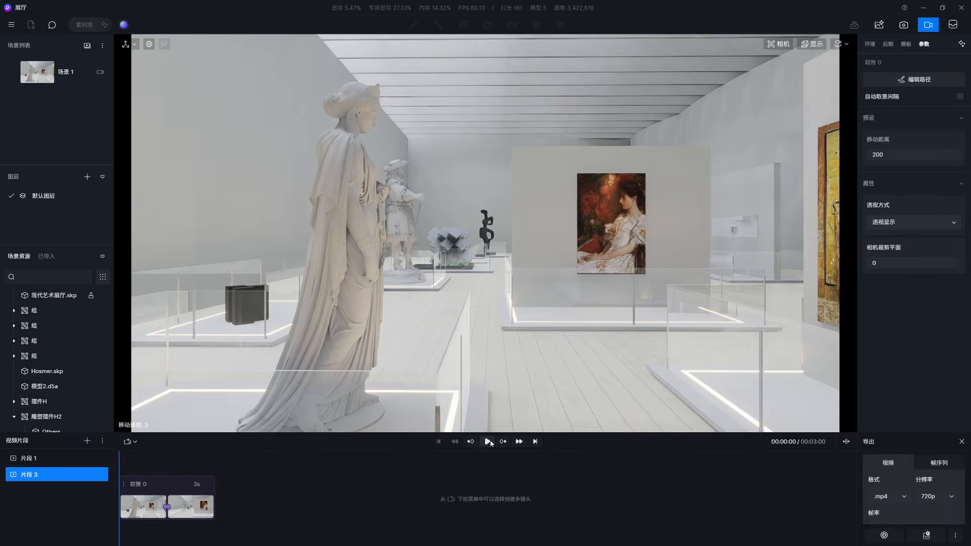
- Export the push-in clip to the desktop as a 2K .mp4 video named 片段 3(2)
{"action": "left_click", "coordinate": [931, 496]}
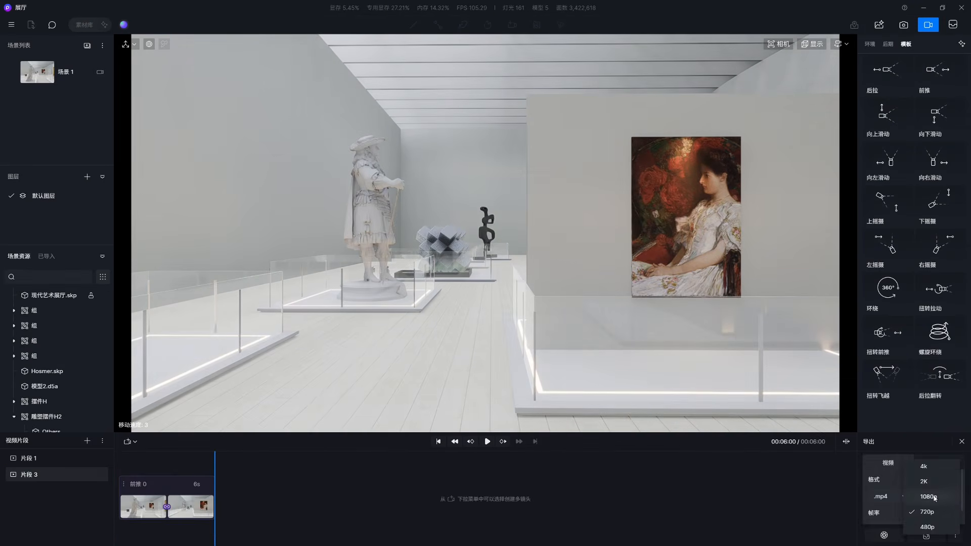
{"action": "left_click", "coordinate": [930, 481]}
{"action": "left_click", "coordinate": [891, 534]}
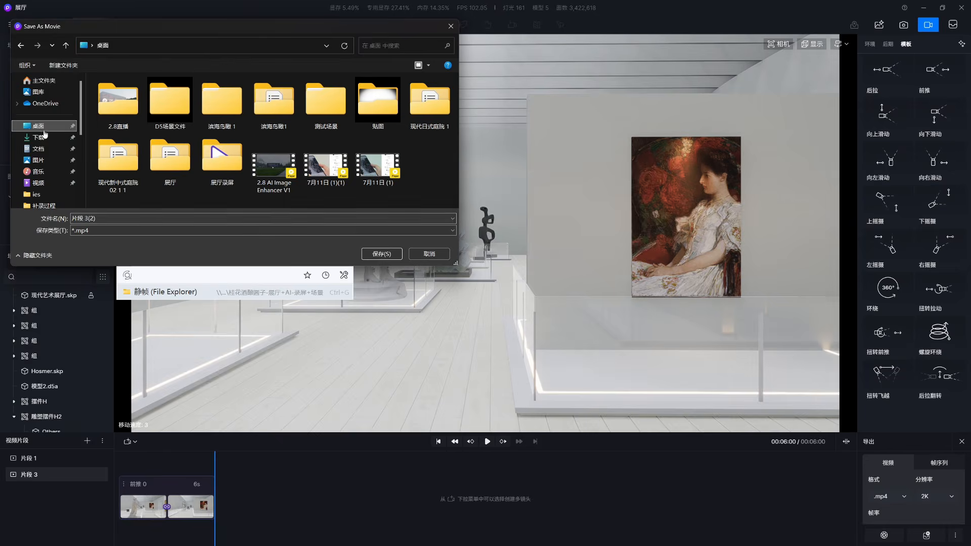
{"action": "left_click", "coordinate": [382, 254]}
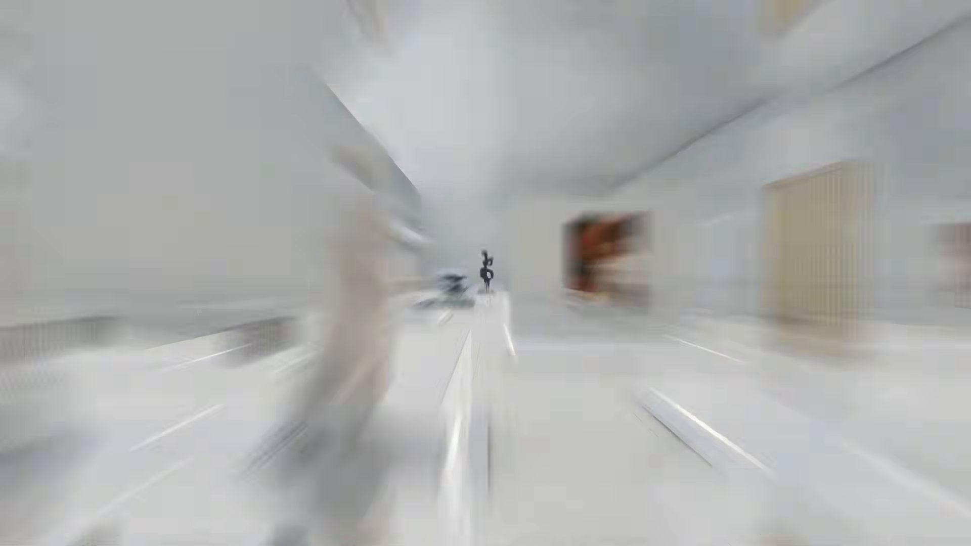